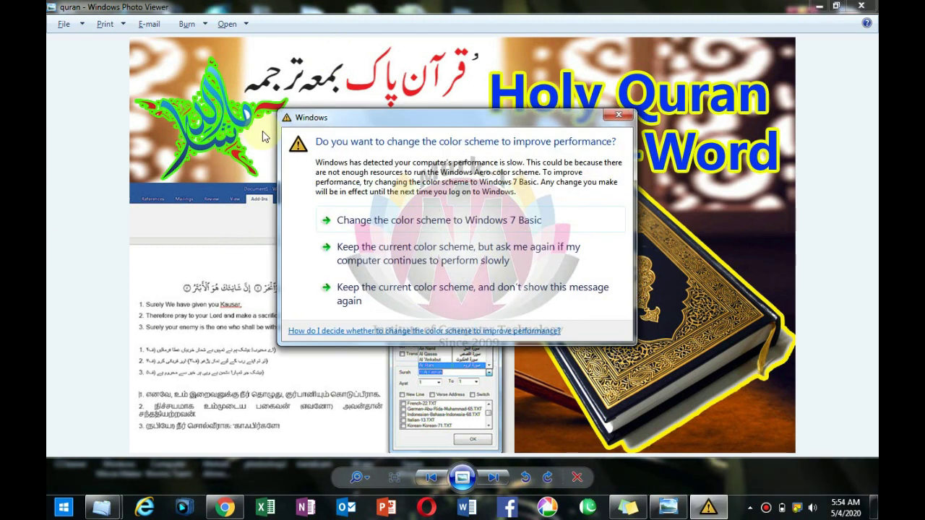
- Dismiss the Windows color scheme prompt and minimize the quran picture to reveal the desktop
click(626, 117)
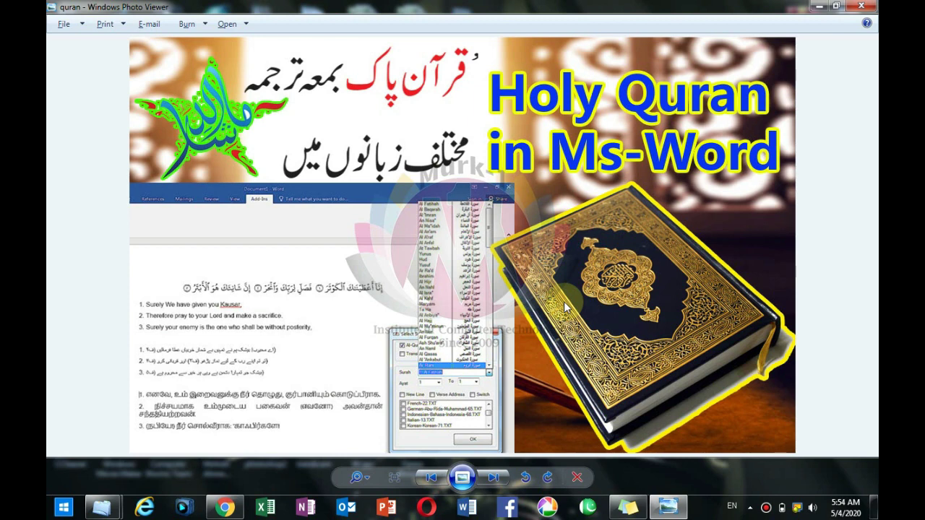
click(818, 6)
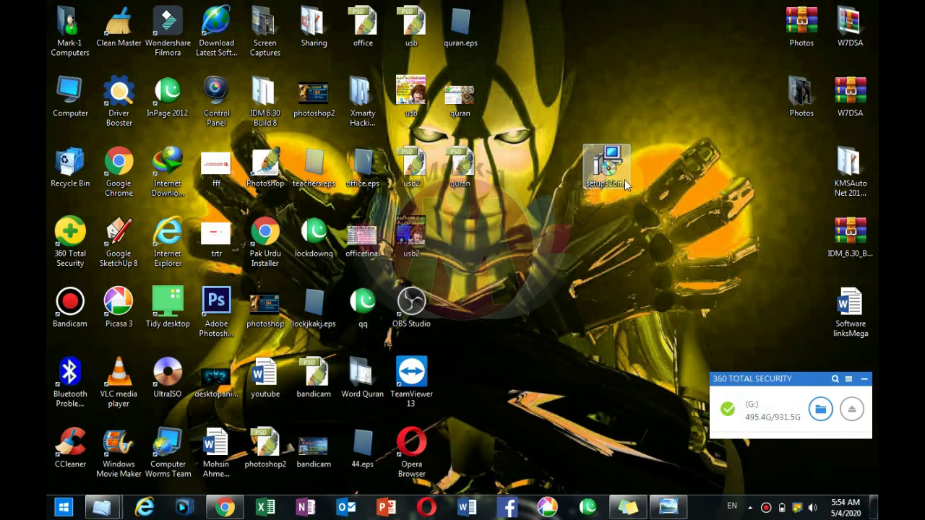
- Hide the 360 Total Security drive pop-up and launch the Quran In Ms Word setup file from the desktop
click(624, 181)
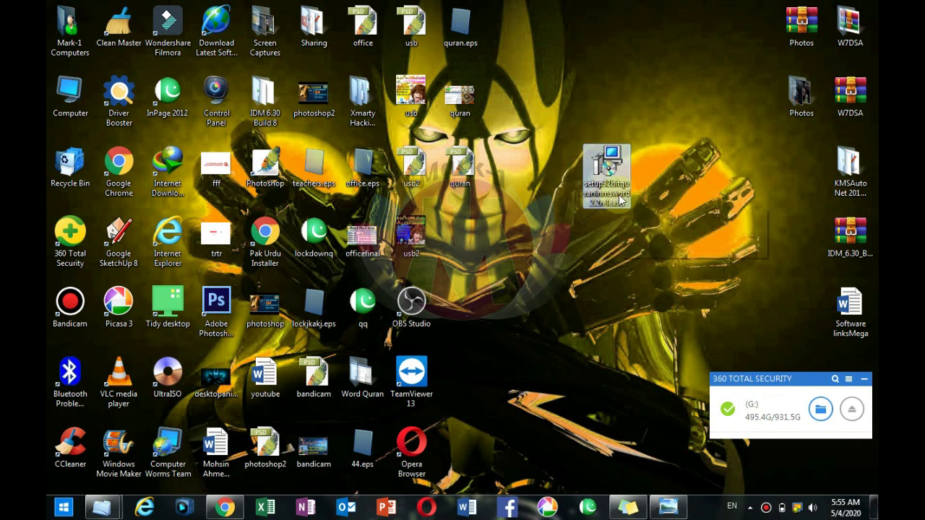
mouse_move(619, 200)
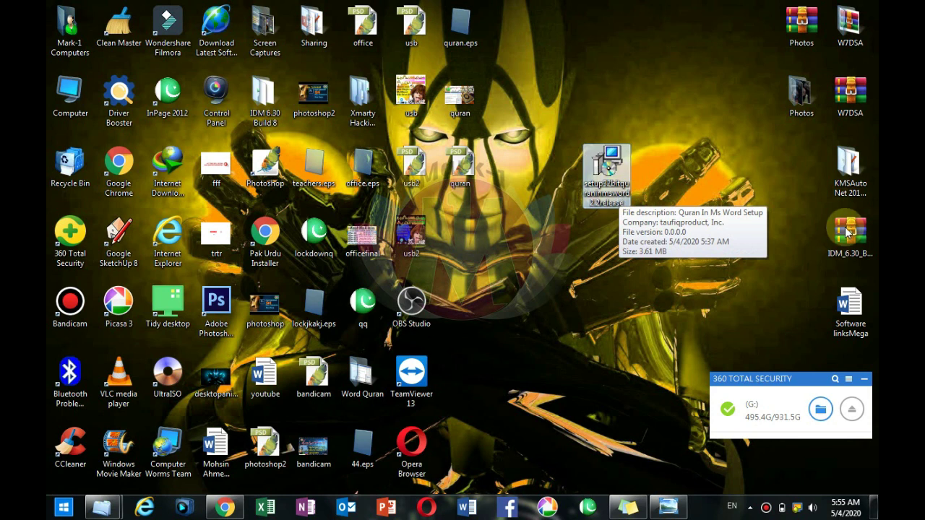
click(863, 381)
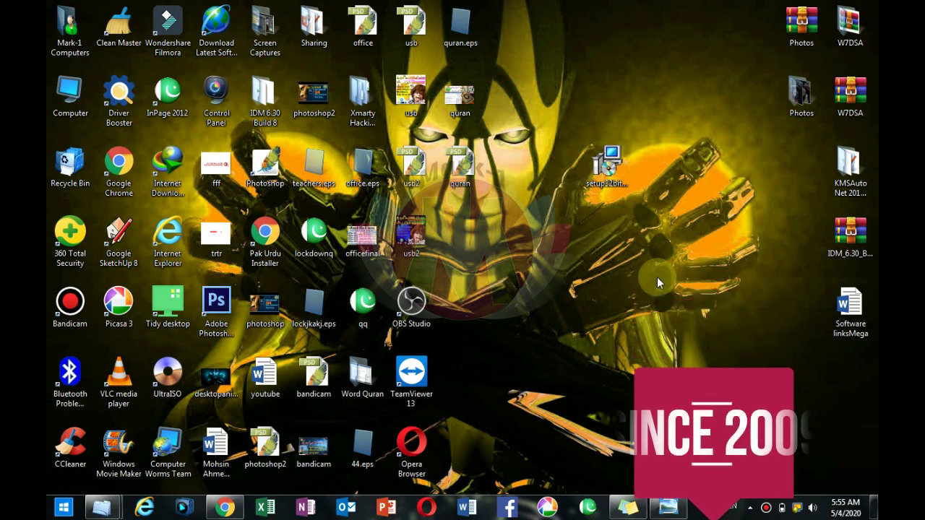
right_click(656, 214)
click(687, 250)
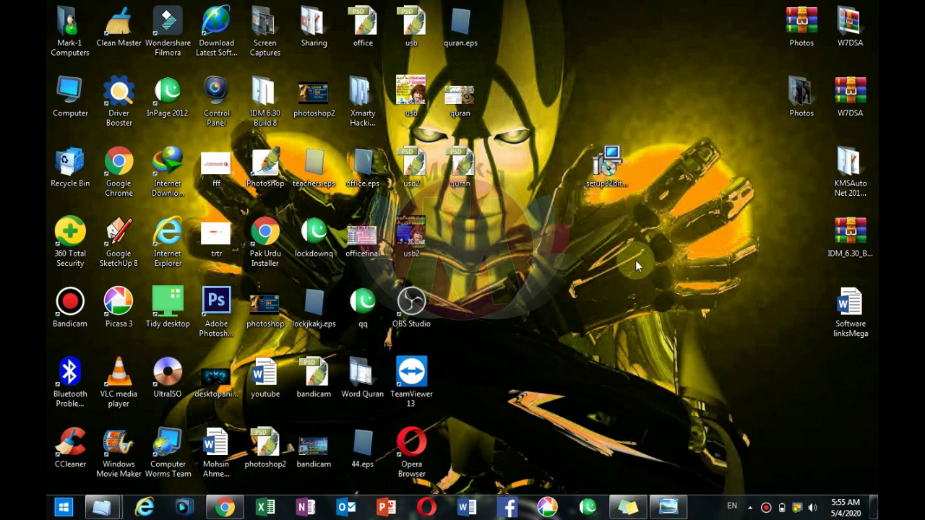
click(618, 167)
double_click(618, 166)
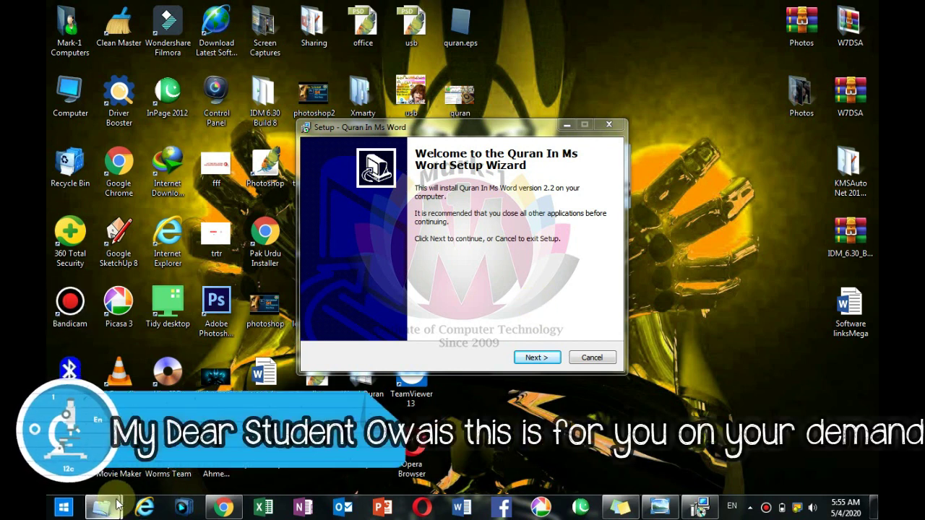
- Look through the Screen Video Recording folder and the user's Downloads folder in File Explorer, and close the Downloads window
mouse_move(119, 502)
right_click(691, 76)
click(709, 113)
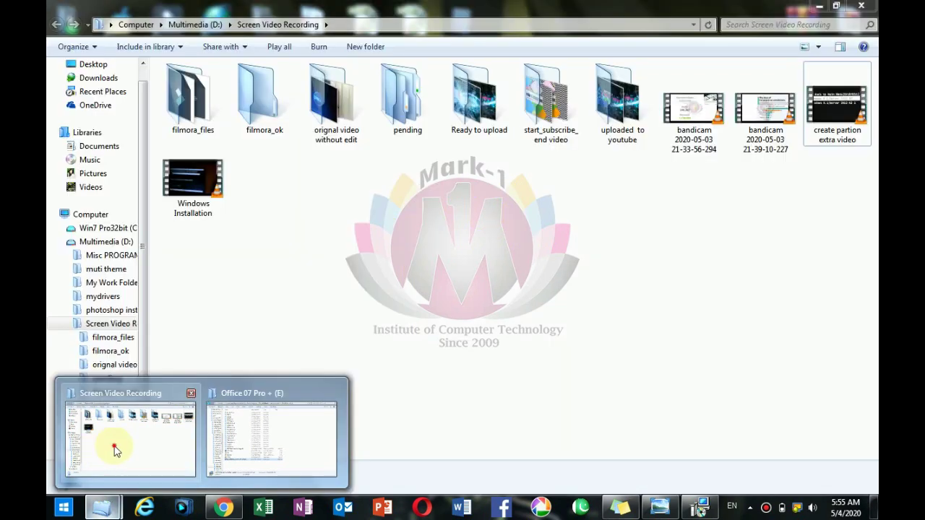
click(116, 448)
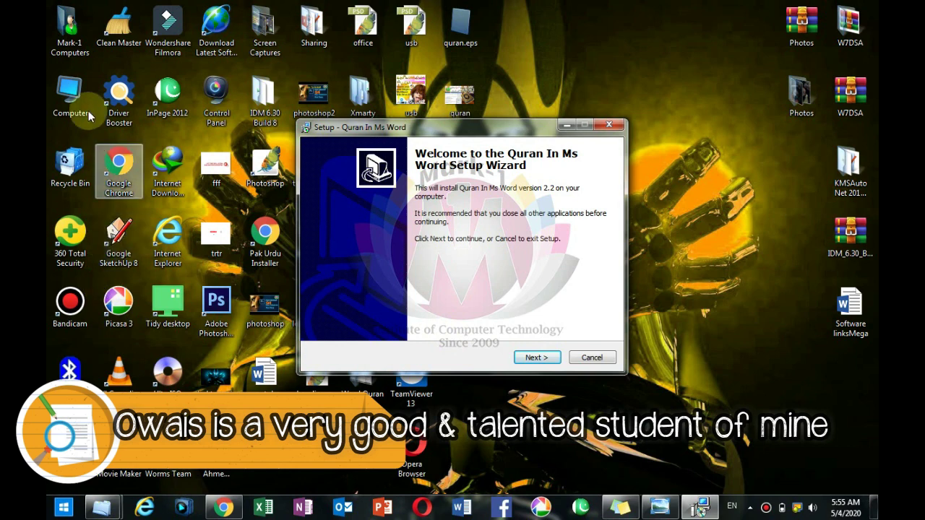
mouse_move(110, 510)
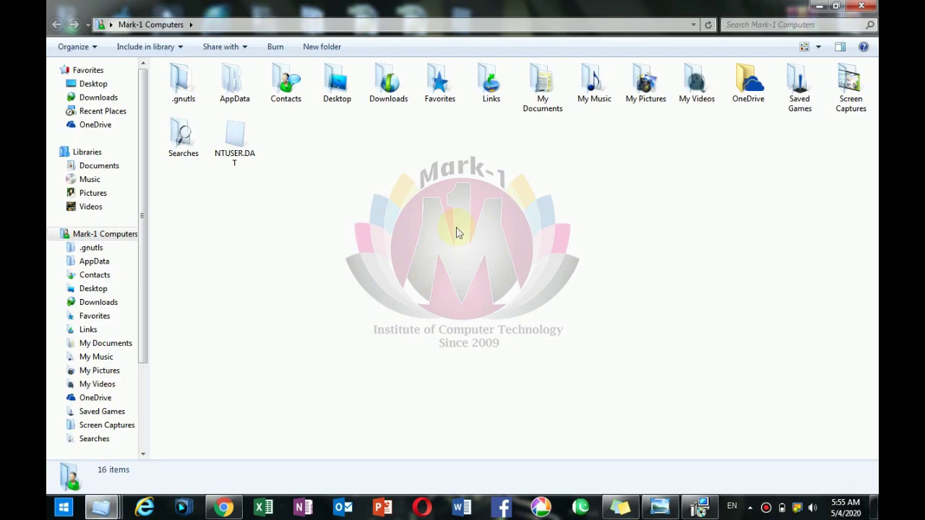
double_click(391, 84)
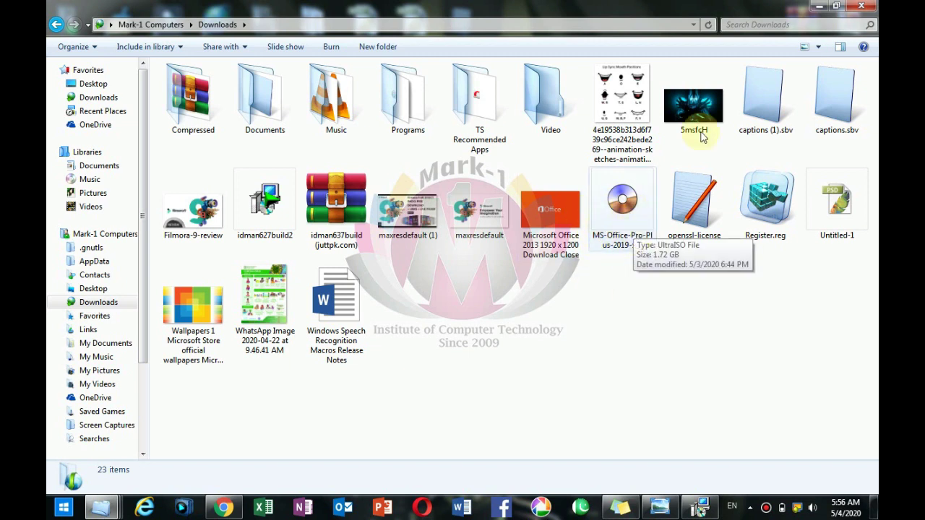
click(867, 7)
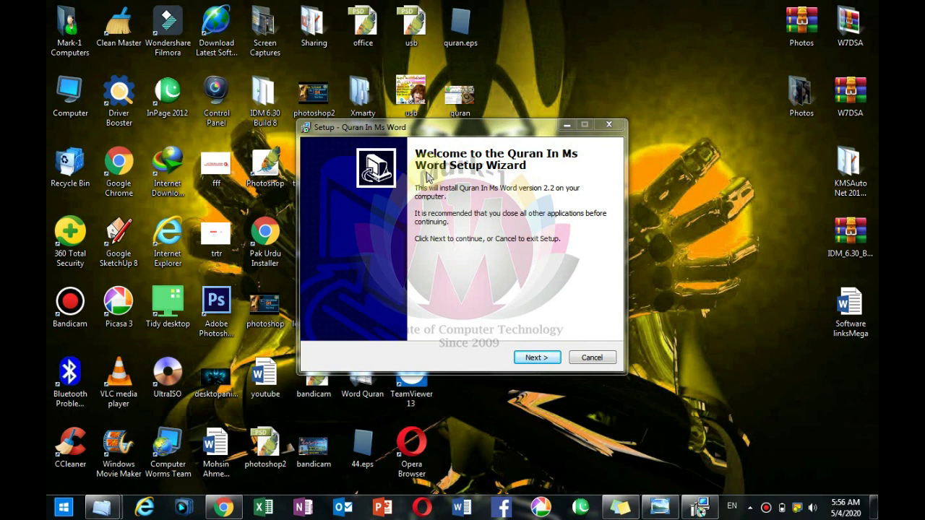
- Install Quran In Ms Word with the setup wizard and finish the setup
click(535, 357)
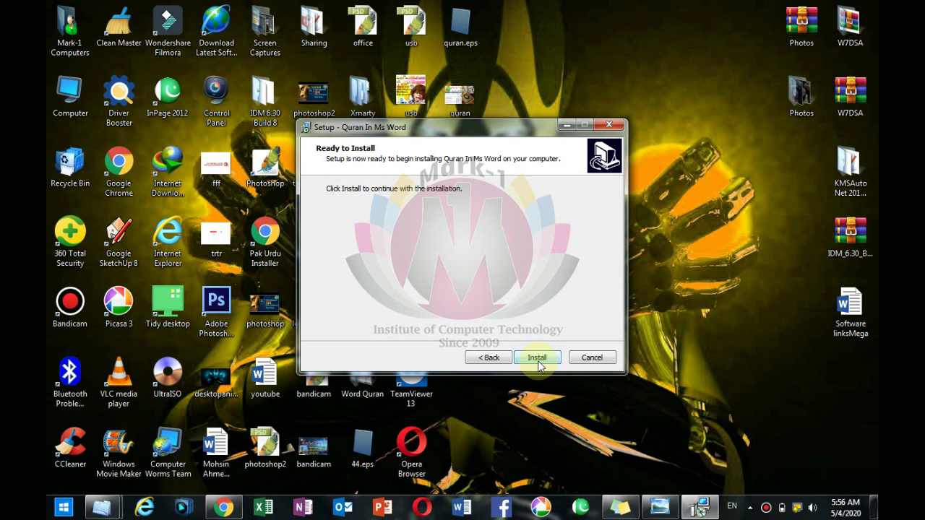
click(536, 359)
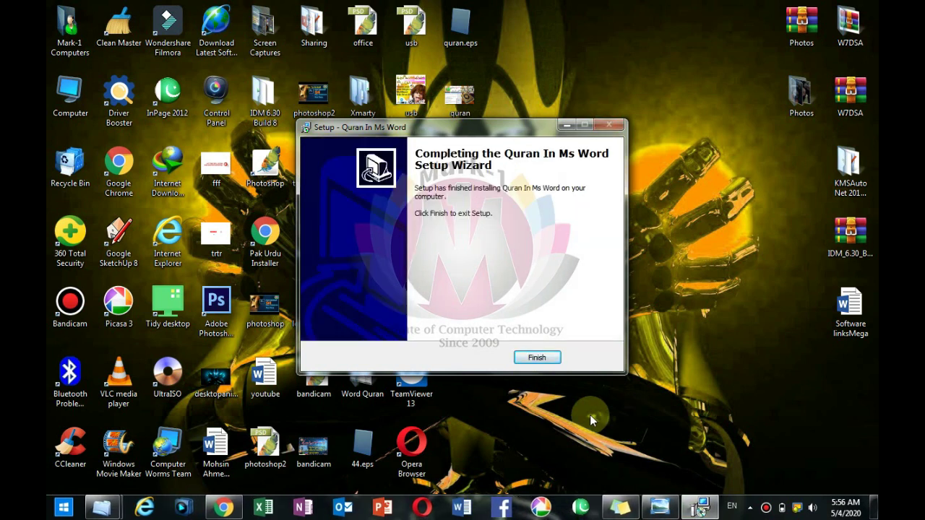
click(537, 357)
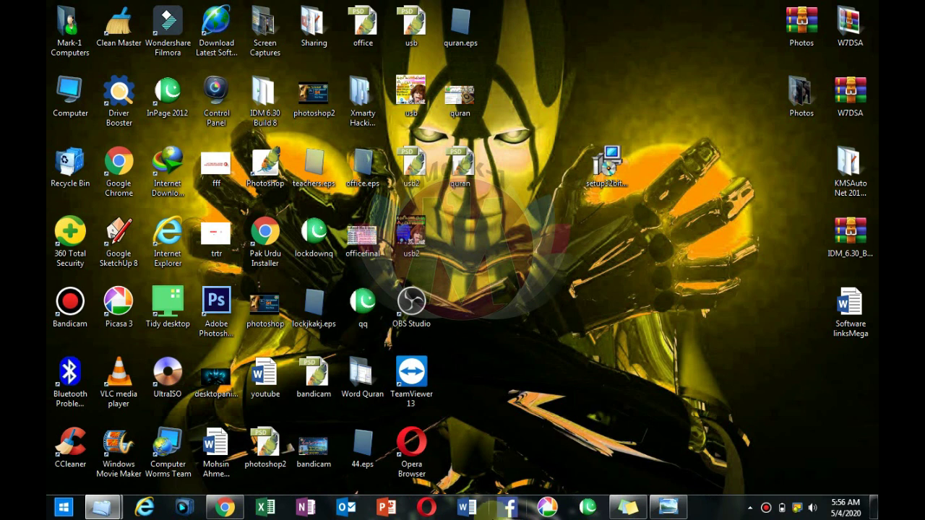
- Switch to Word with a blank document and display the add-in commands
click(468, 509)
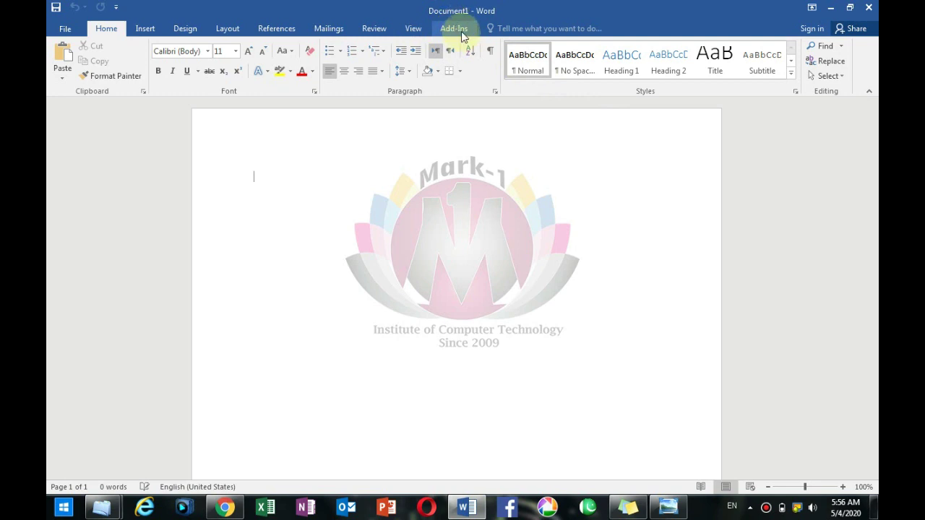
click(463, 34)
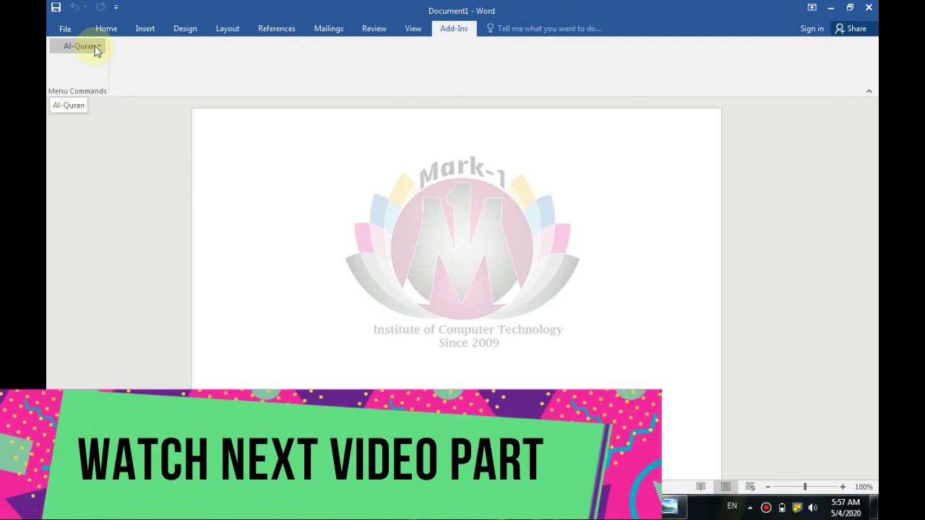
- View the About information of the Al-Quran add-in and close it
click(96, 48)
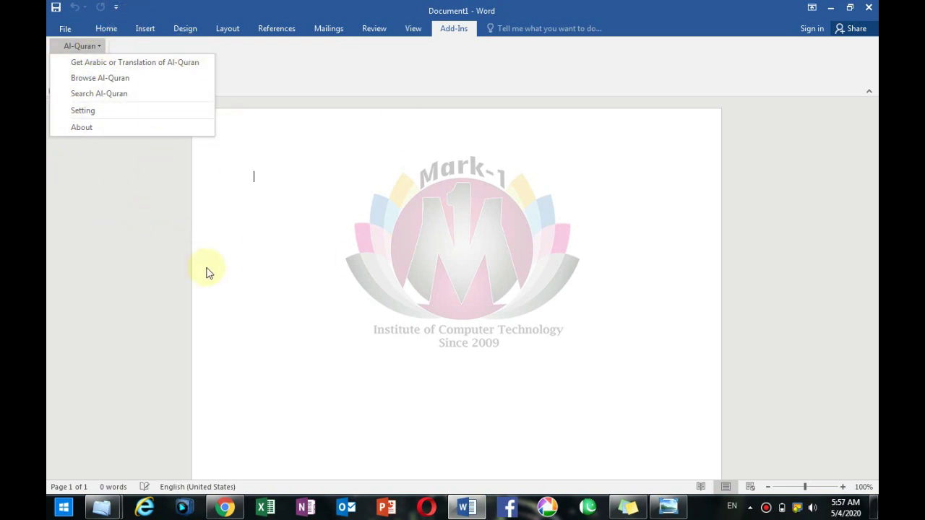
click(88, 130)
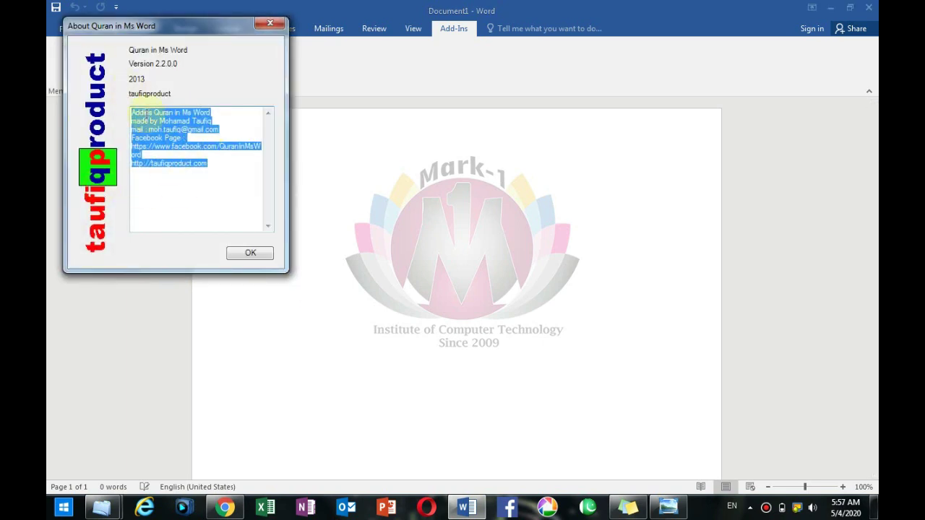
click(270, 24)
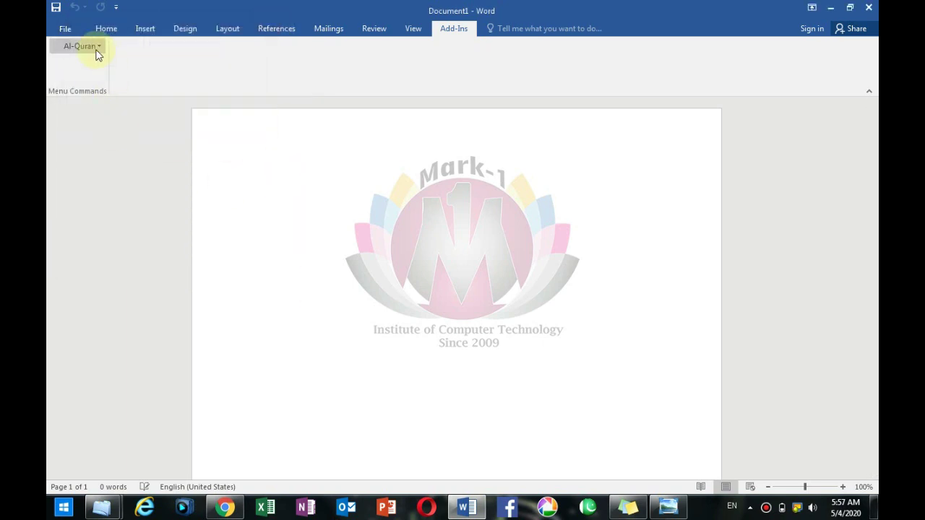
- Examine the Al-Quran add-in's settings for font sizes, available font names and default translations, and close them without saving
click(91, 48)
click(101, 116)
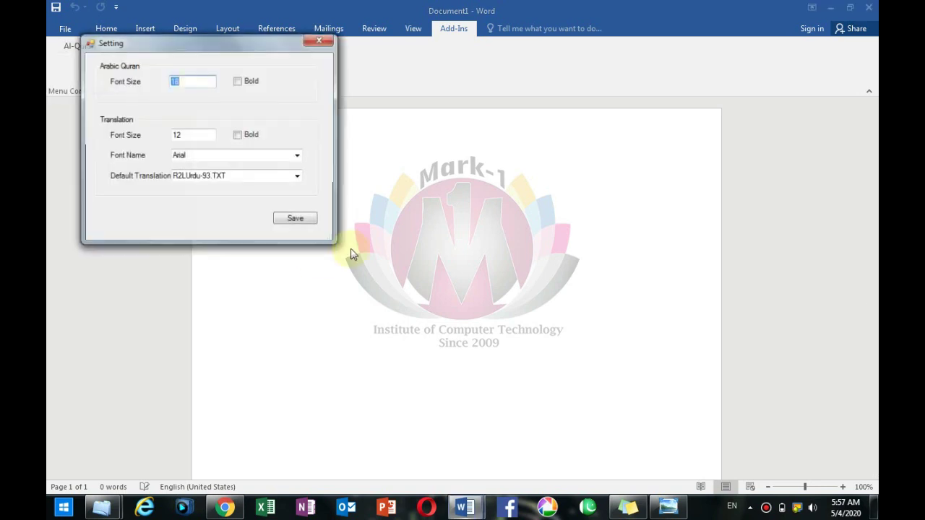
drag(238, 47, 513, 183)
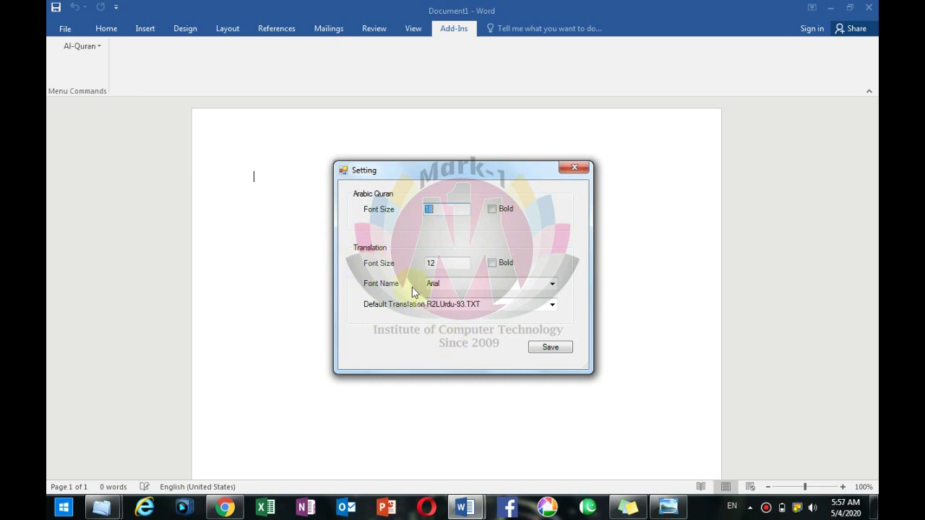
click(468, 264)
click(551, 286)
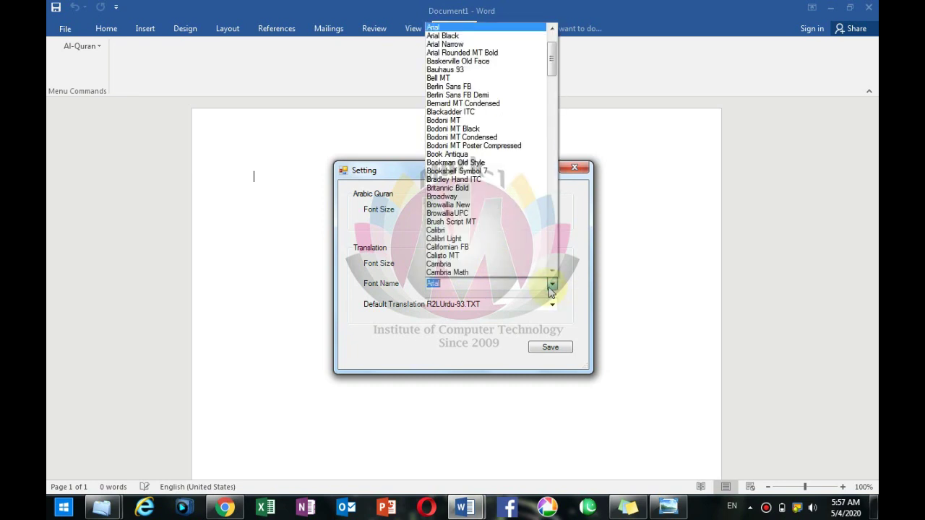
mouse_move(554, 75)
mouse_down()
mouse_move(554, 119)
mouse_move(554, 64)
mouse_up()
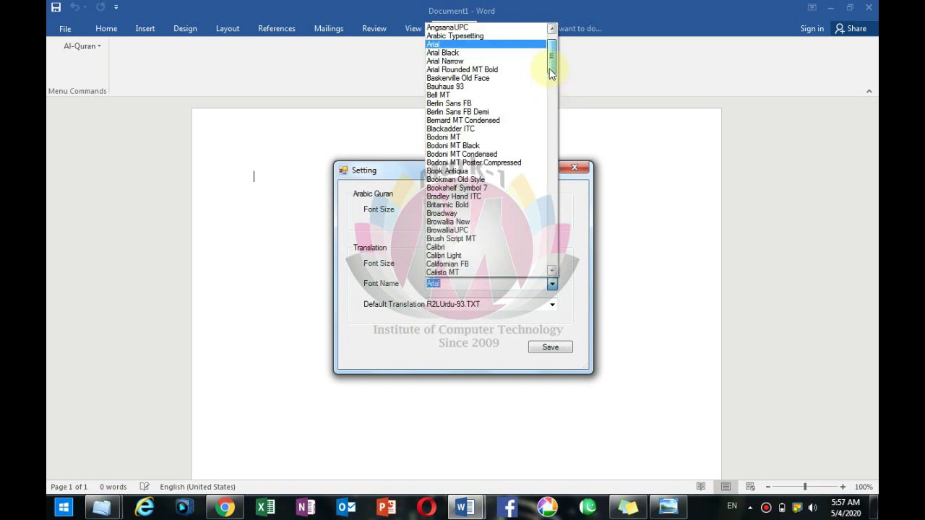
click(625, 217)
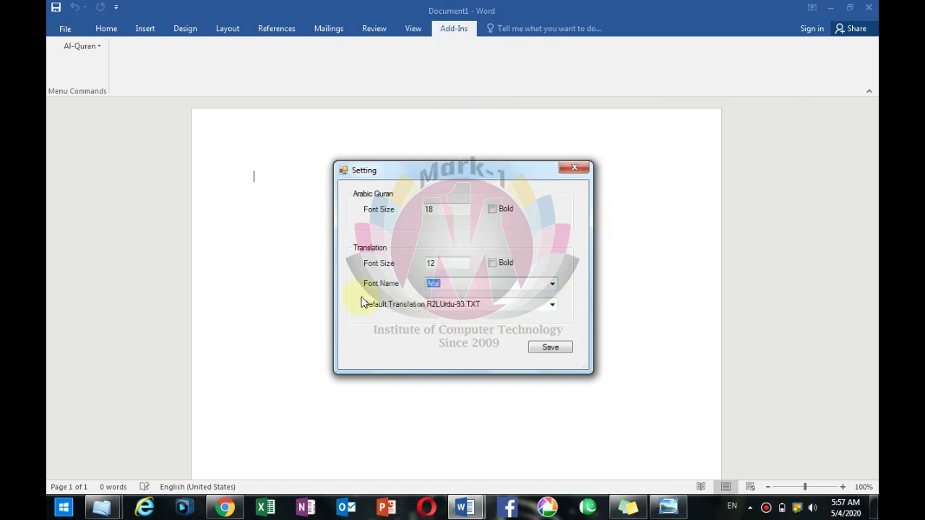
click(551, 305)
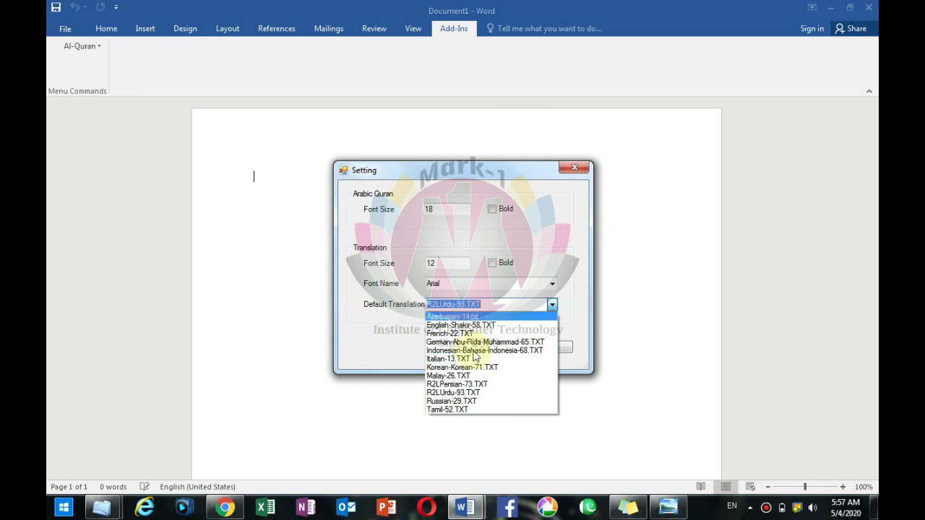
click(423, 167)
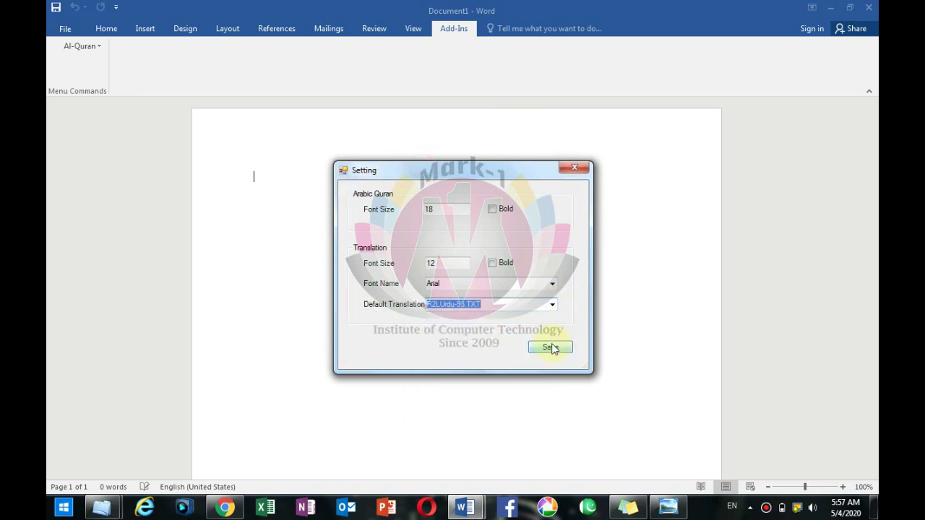
click(576, 168)
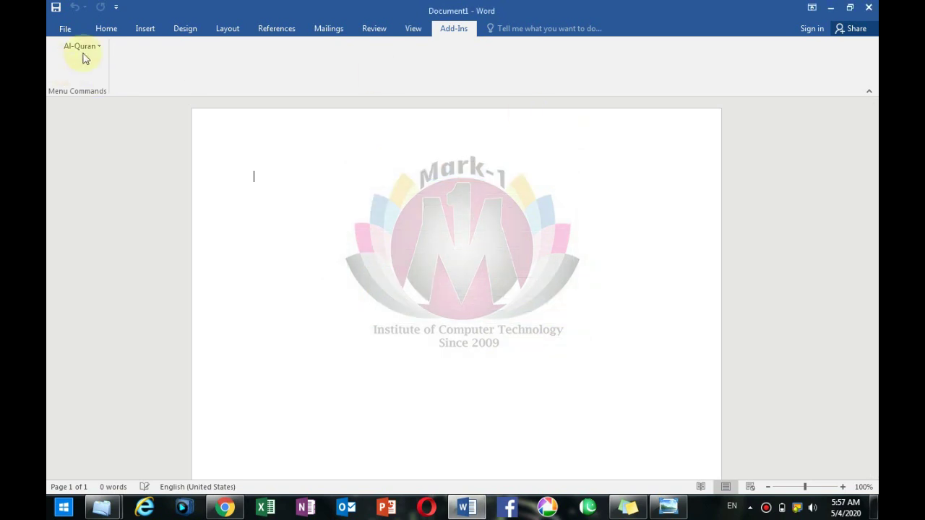
- Search Al-Quran for the word "hamd" in the Quran text
click(86, 47)
click(99, 93)
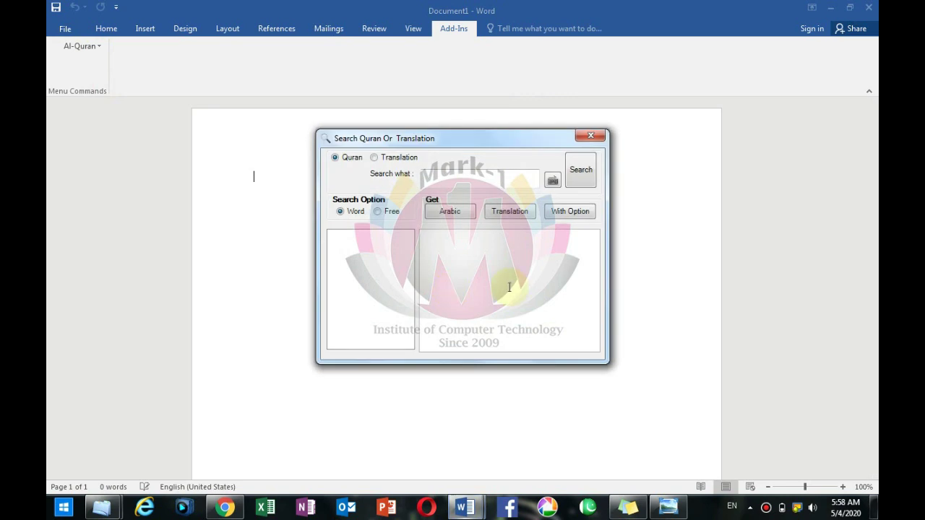
click(357, 166)
click(478, 182)
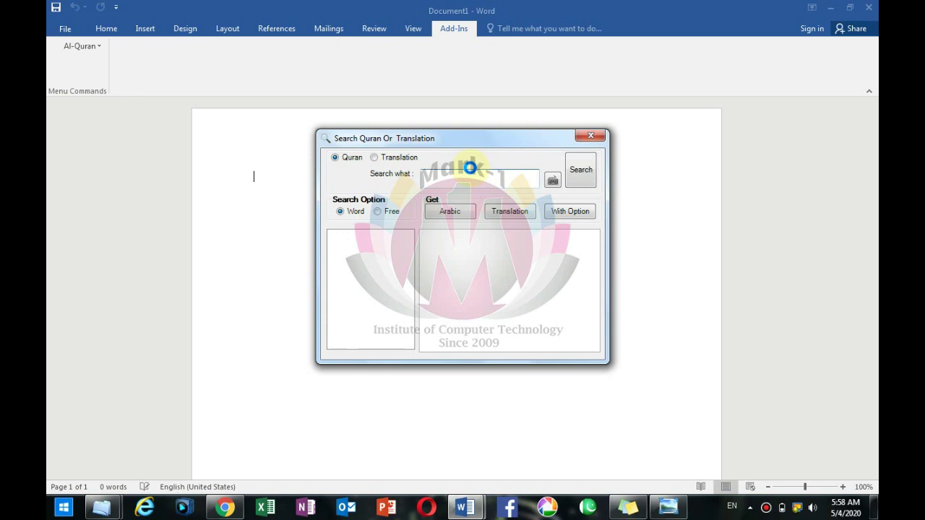
text(ha)
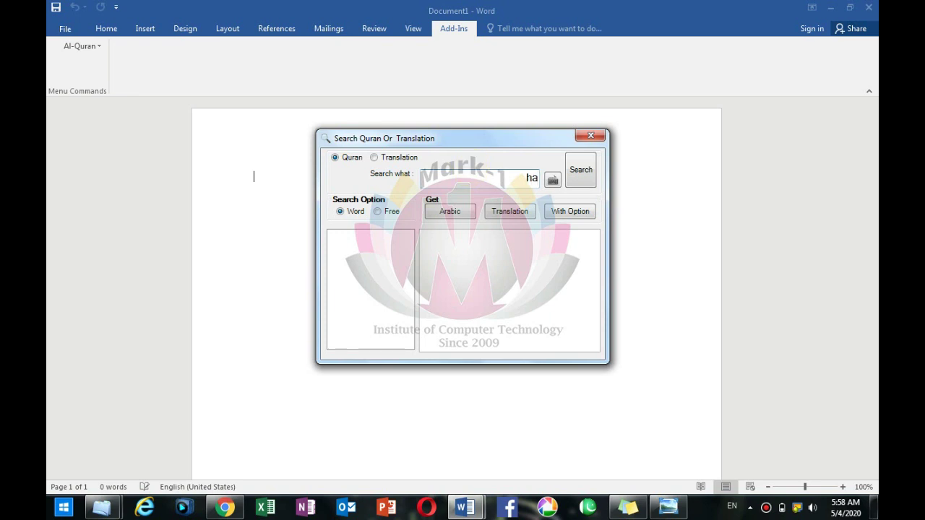
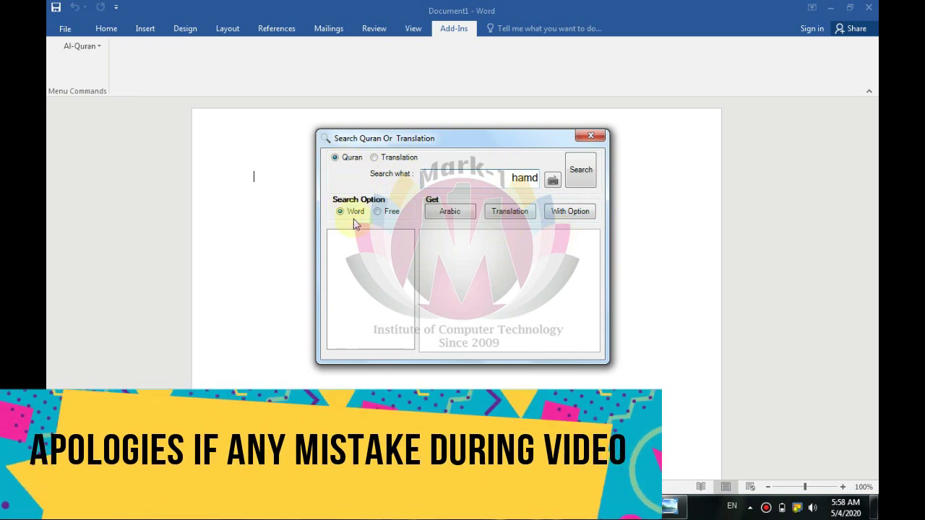
click(580, 170)
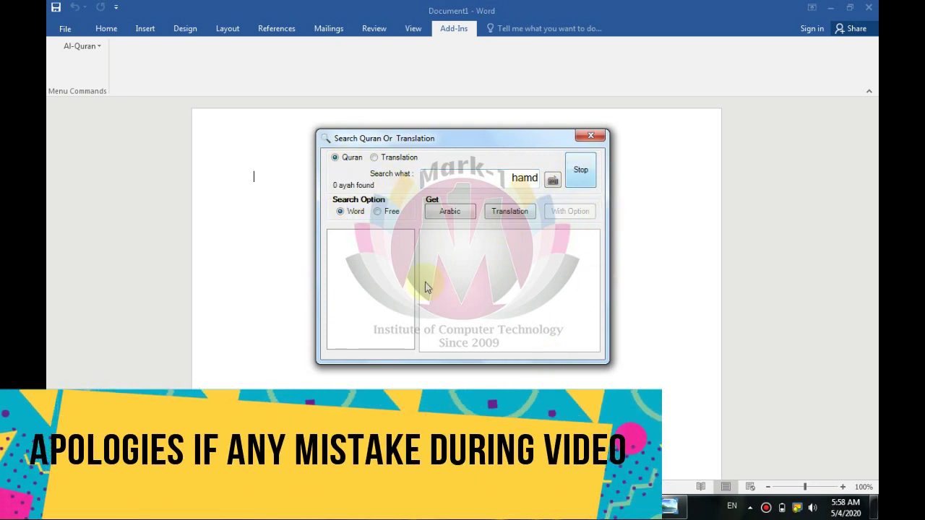
- Search the Quran text for the word "kausar" and close the search window
click(543, 179)
double_click(541, 179)
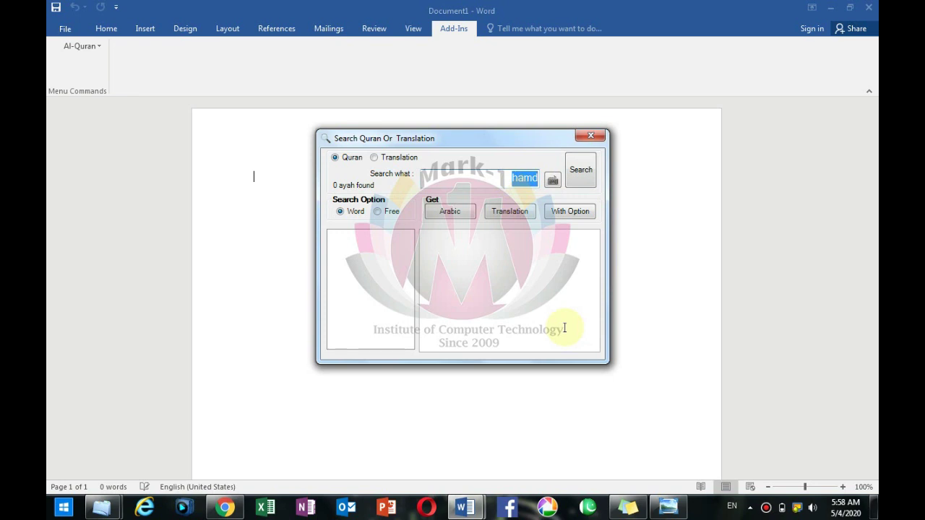
text(kausar)
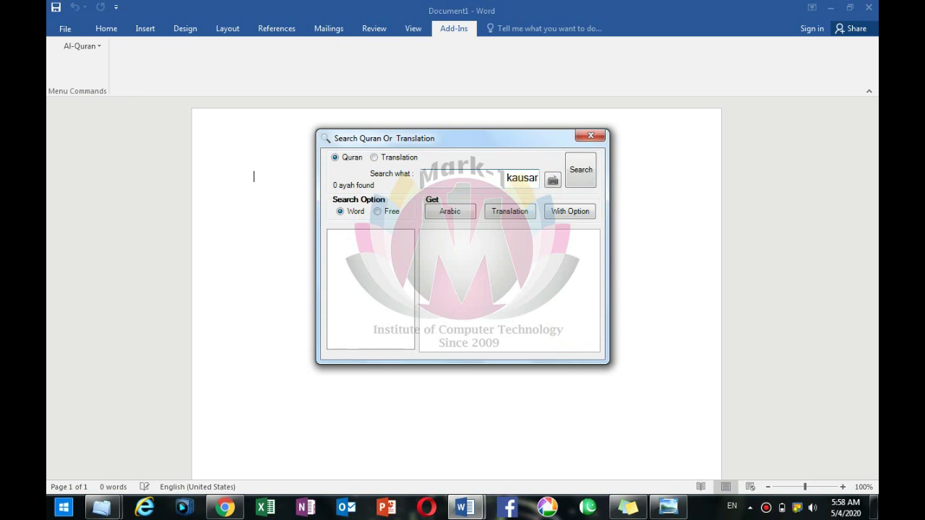
click(581, 174)
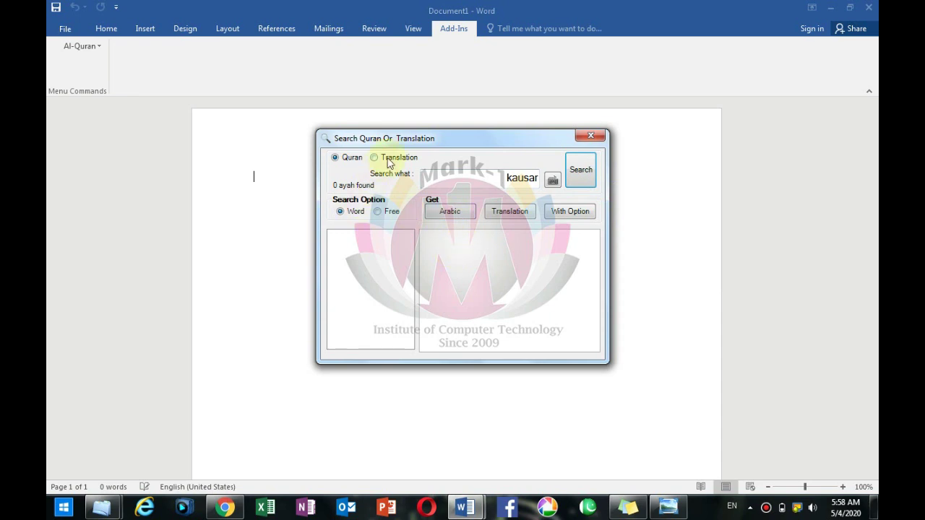
double_click(500, 180)
click(499, 181)
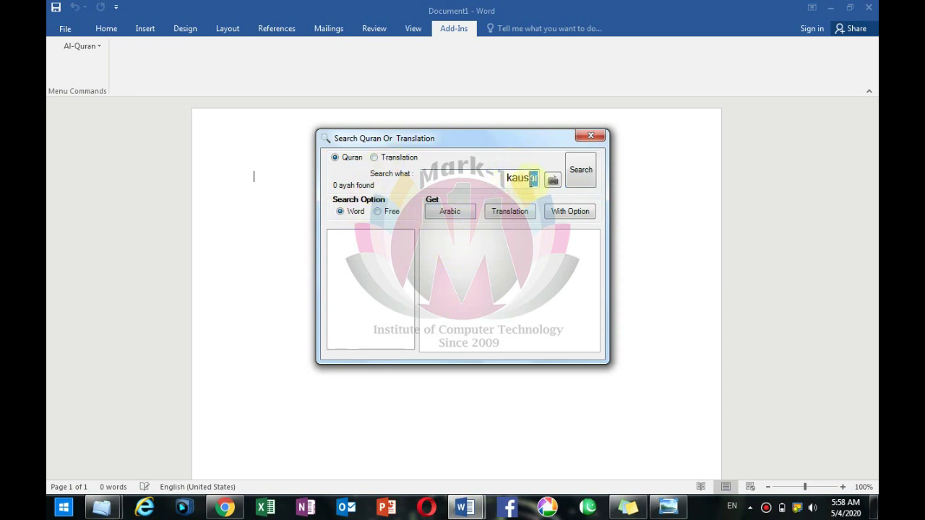
double_click(502, 177)
click(503, 179)
double_click(505, 178)
click(505, 177)
double_click(505, 177)
click(505, 177)
click(591, 136)
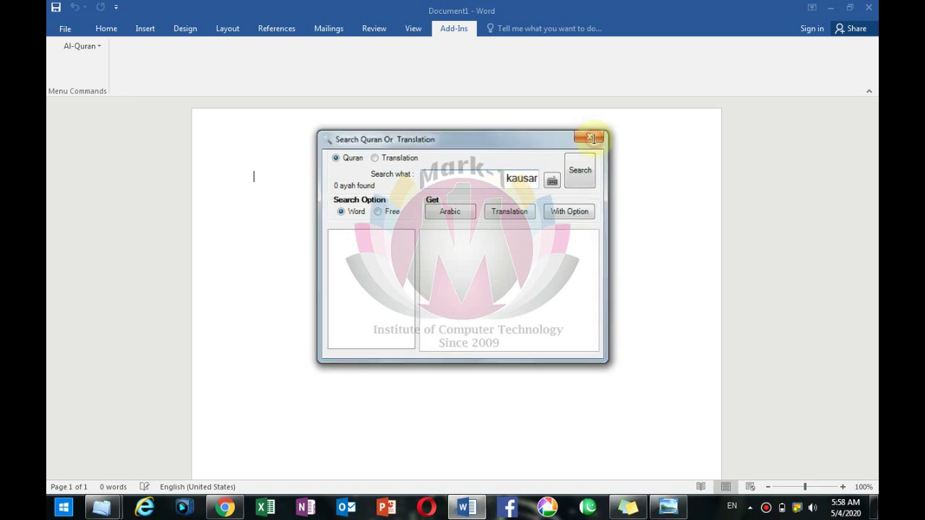
- Browse Al-Quran and select Surah Yusuf from the surah list
click(92, 46)
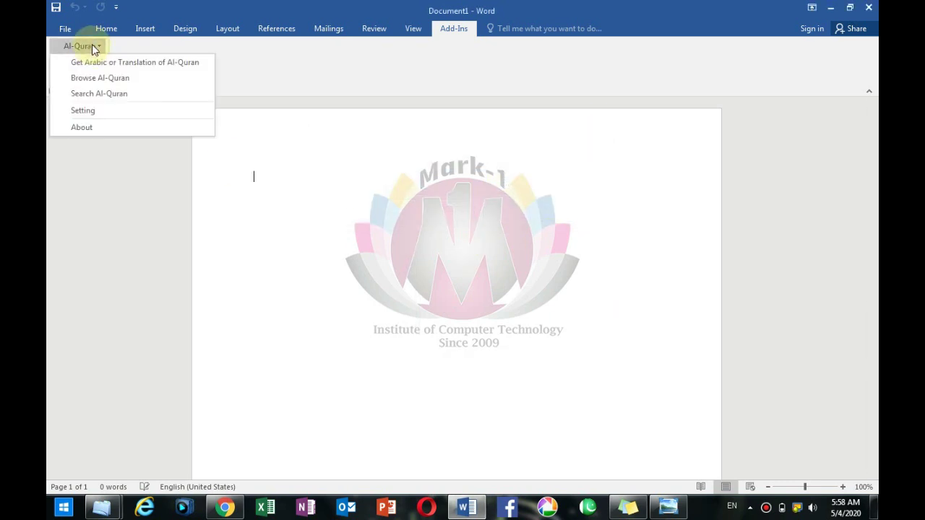
click(144, 76)
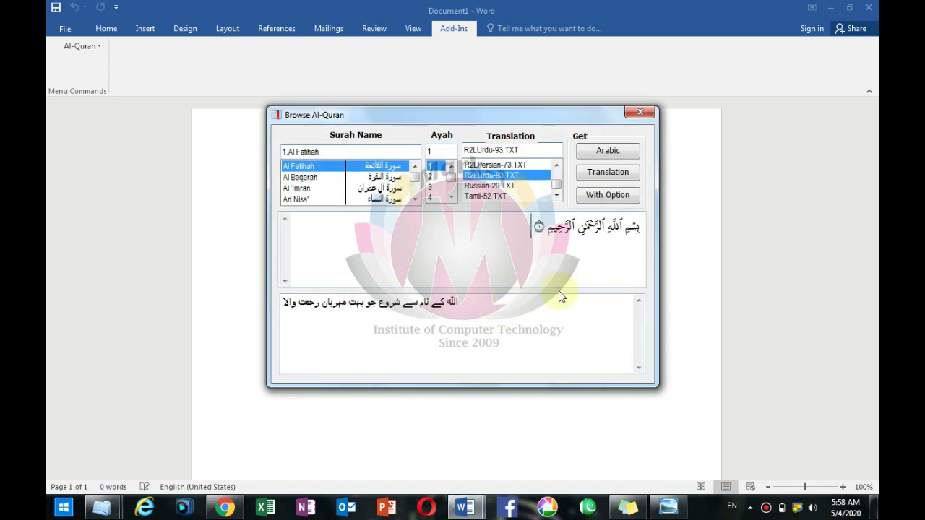
click(414, 198)
click(414, 199)
click(414, 199)
click(414, 199)
click(414, 199)
click(414, 199)
click(415, 198)
click(414, 199)
click(415, 199)
click(414, 198)
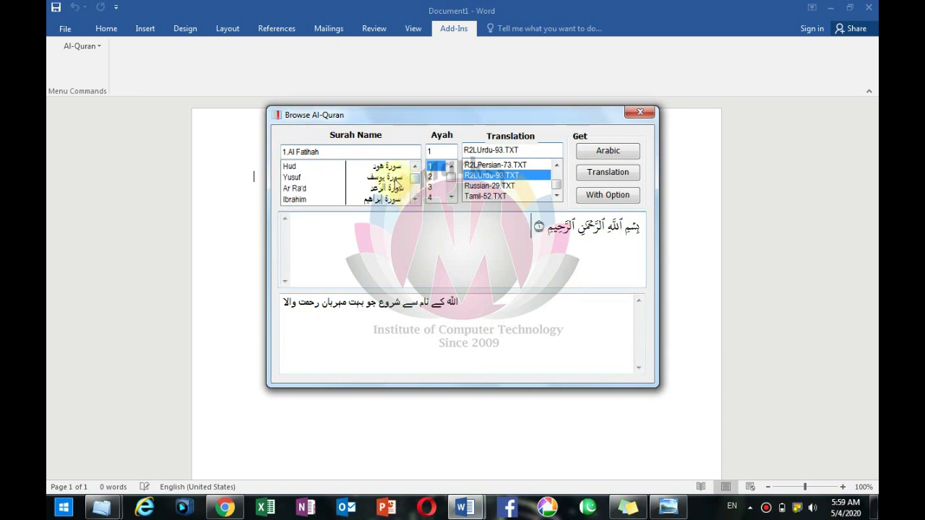
click(398, 177)
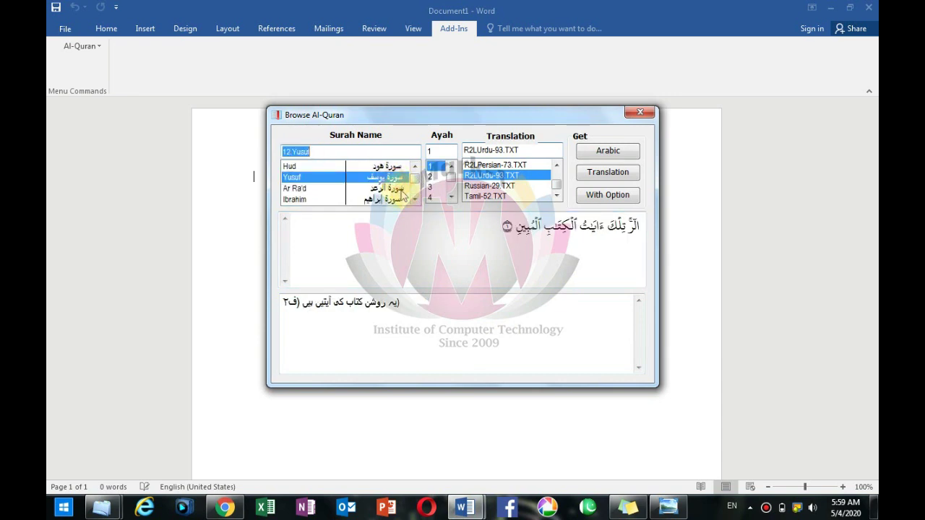
- Insert the R2LUrdu-93 translation of Ayah 1 of Surah Yusuf into the document and close the Quran browser
click(451, 198)
click(451, 197)
click(451, 197)
click(451, 197)
click(451, 197)
click(451, 197)
click(451, 198)
click(450, 197)
click(449, 200)
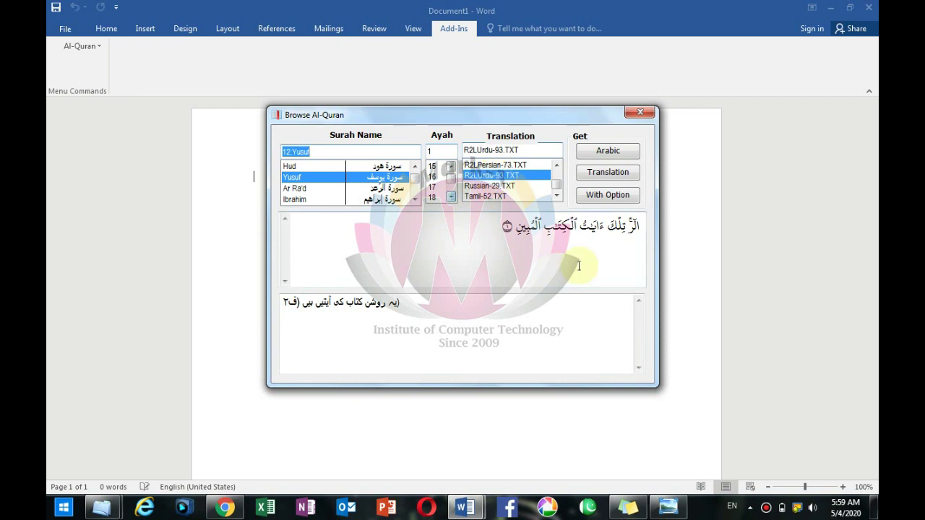
click(606, 178)
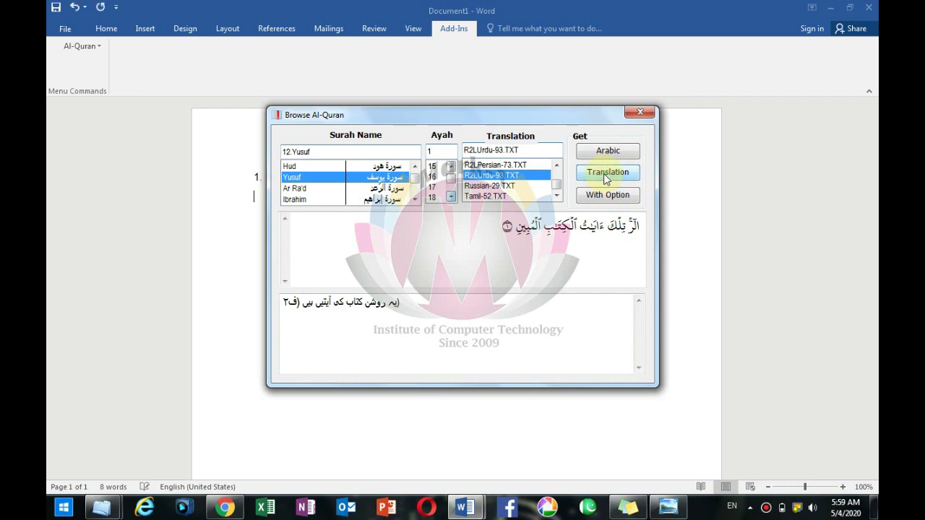
drag(466, 113, 485, 248)
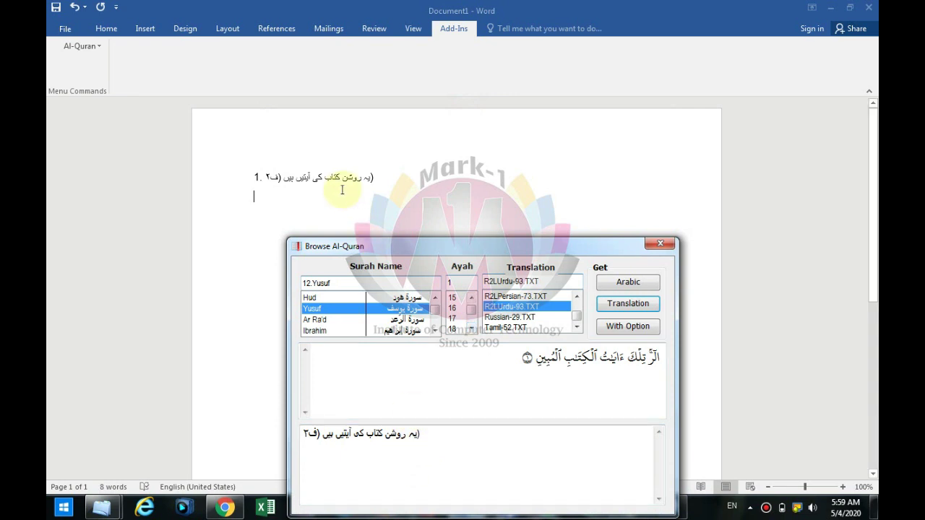
drag(415, 248, 378, 182)
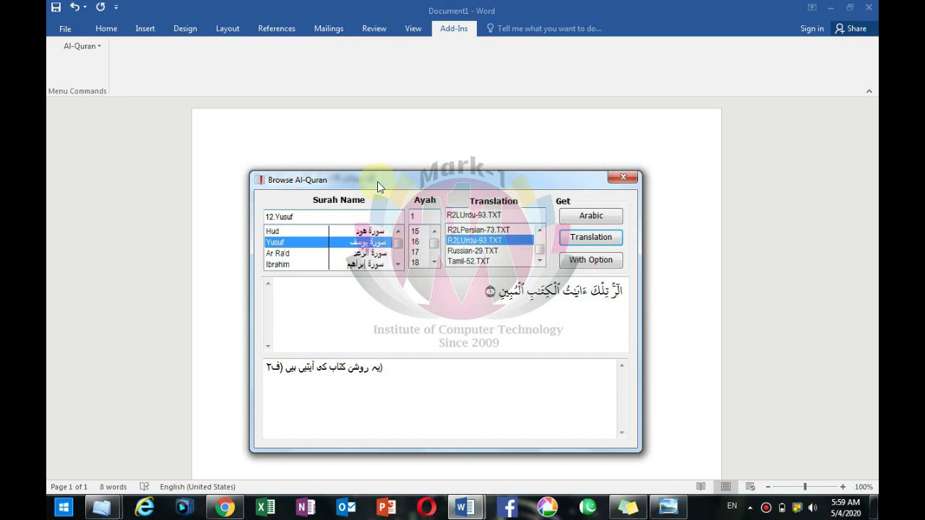
click(624, 177)
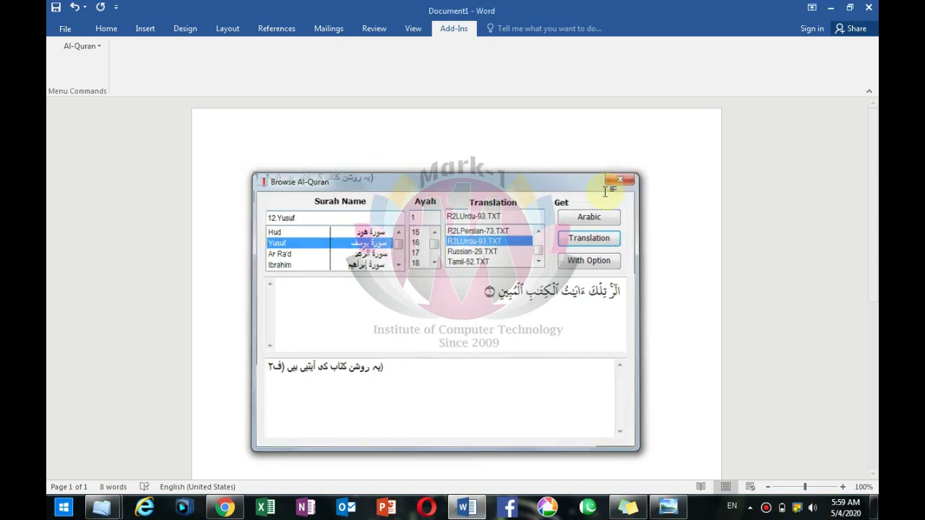
- Delete the inserted Urdu translation line from the document
click(99, 45)
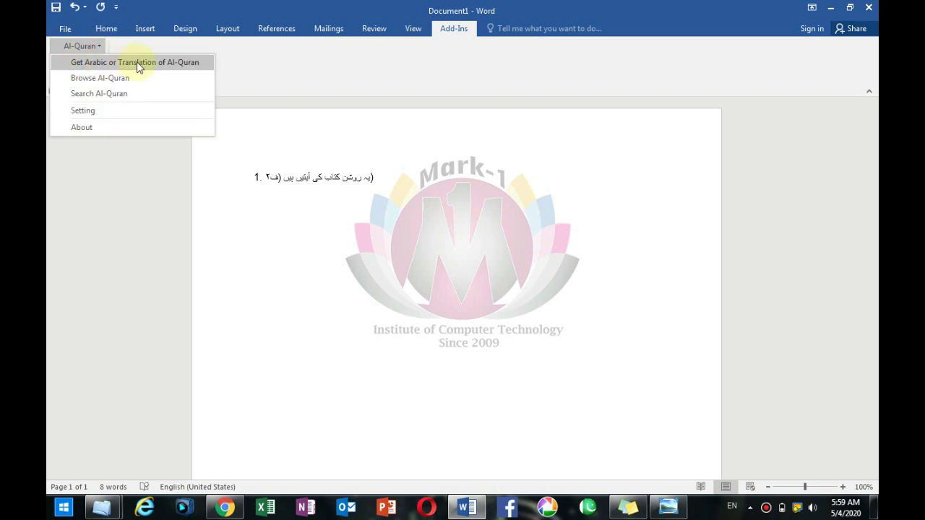
click(370, 206)
click(229, 179)
key(Delete)
- Insert the Arabic text of Surah 110 An Nasr, ayat 1 to 3, into the empty document
click(90, 46)
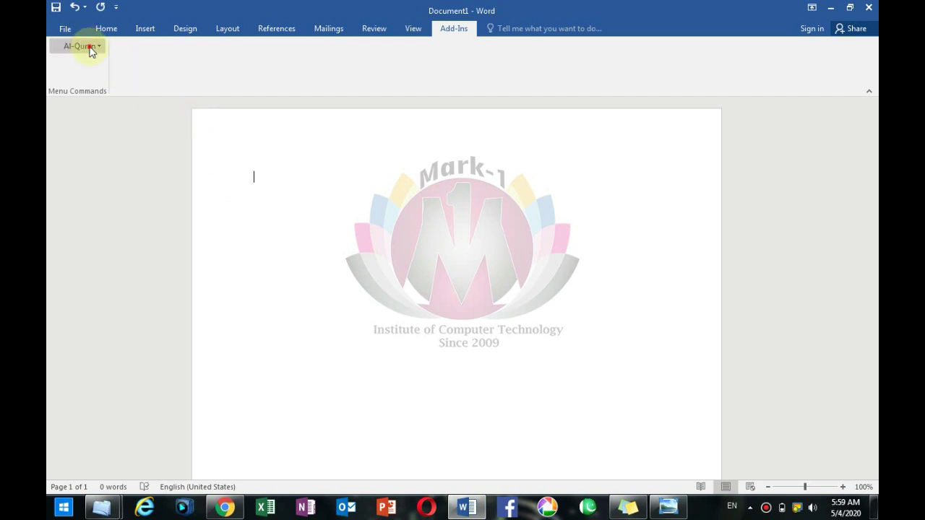
click(108, 65)
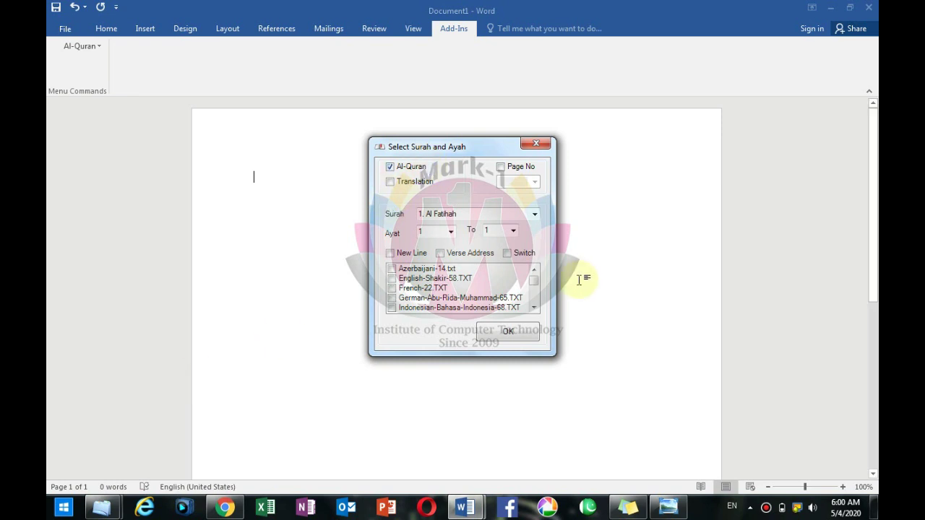
click(535, 214)
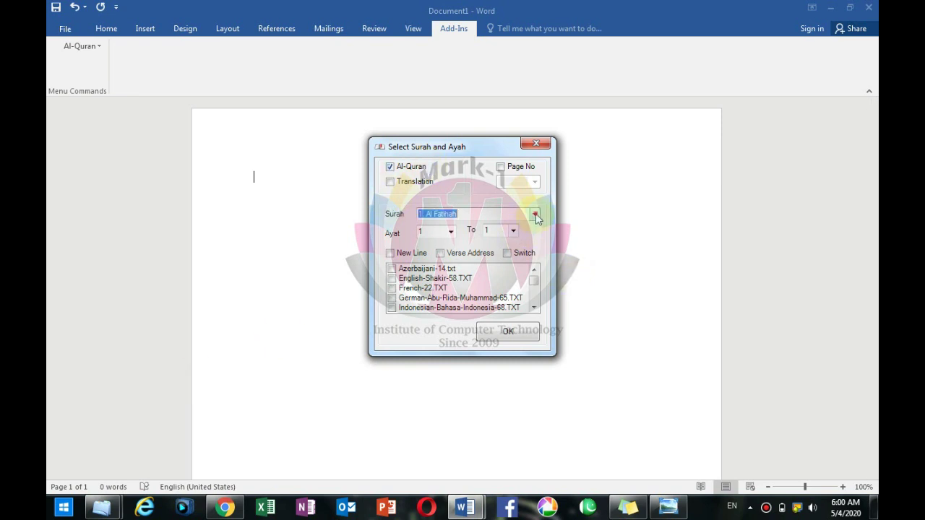
drag(531, 258, 533, 469)
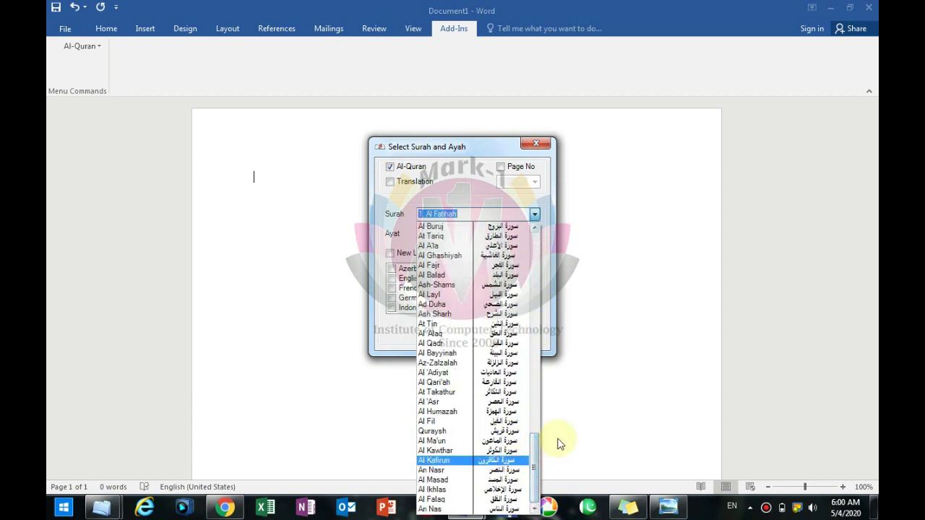
click(514, 470)
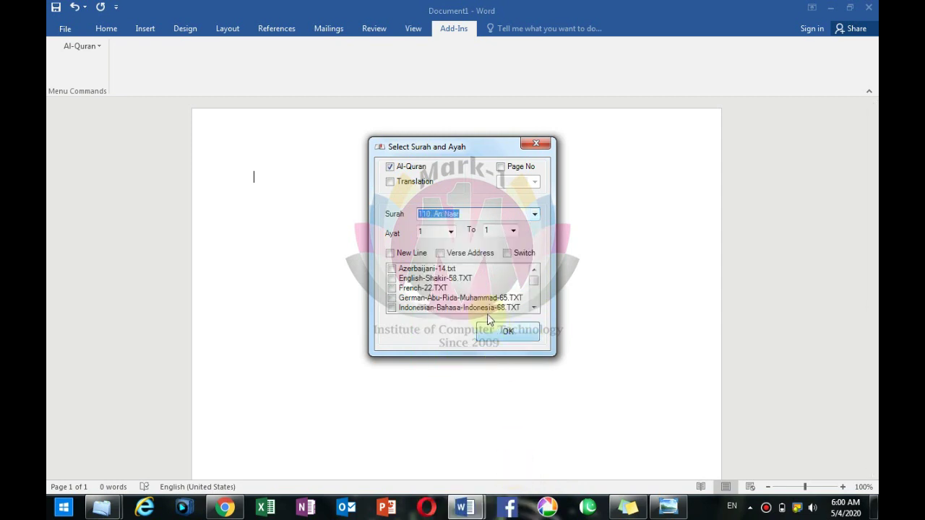
click(514, 230)
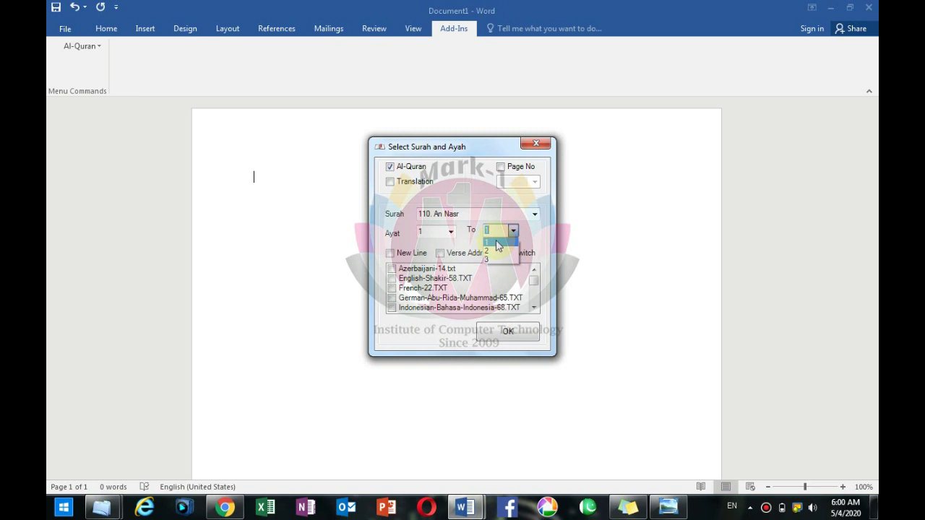
click(498, 243)
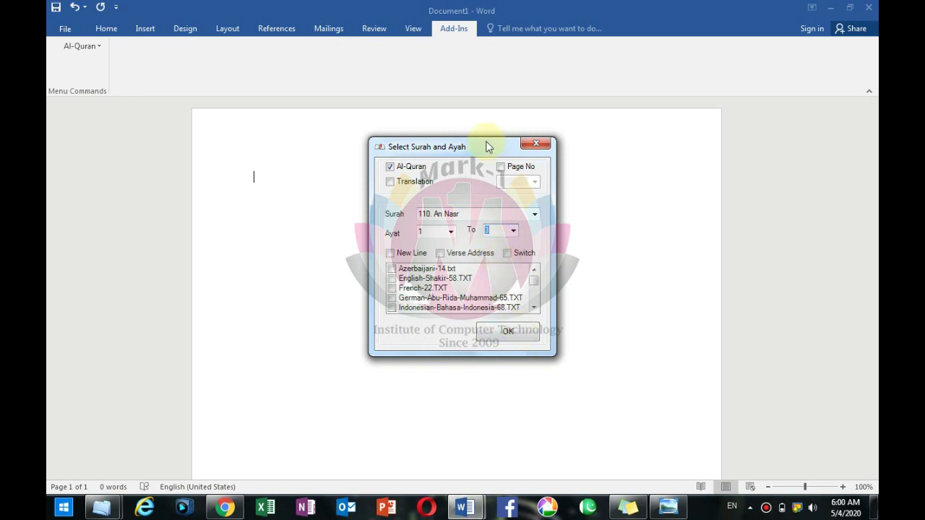
click(509, 332)
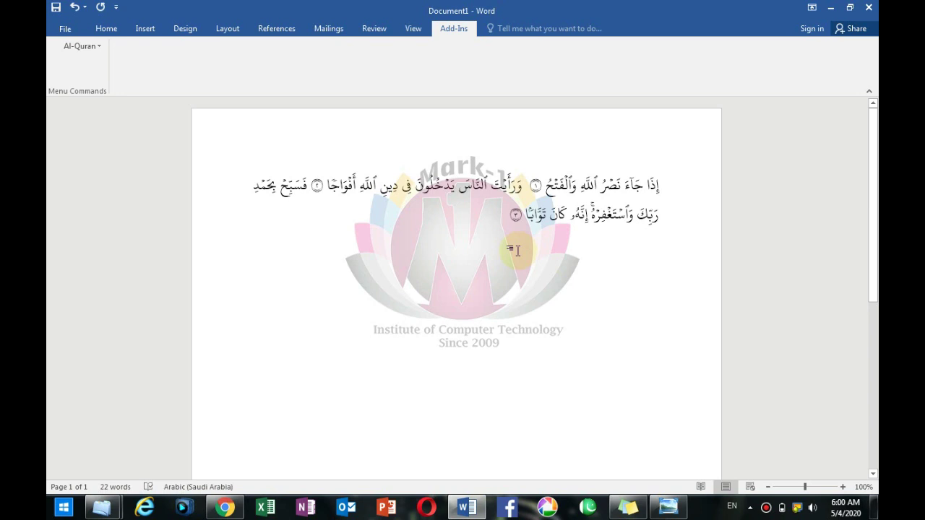
- Insert only the translation of Surah 110 An Nasr, ayat 1 to 3, below the Arabic text, with English-Shakir-58 chosen as translation
click(92, 48)
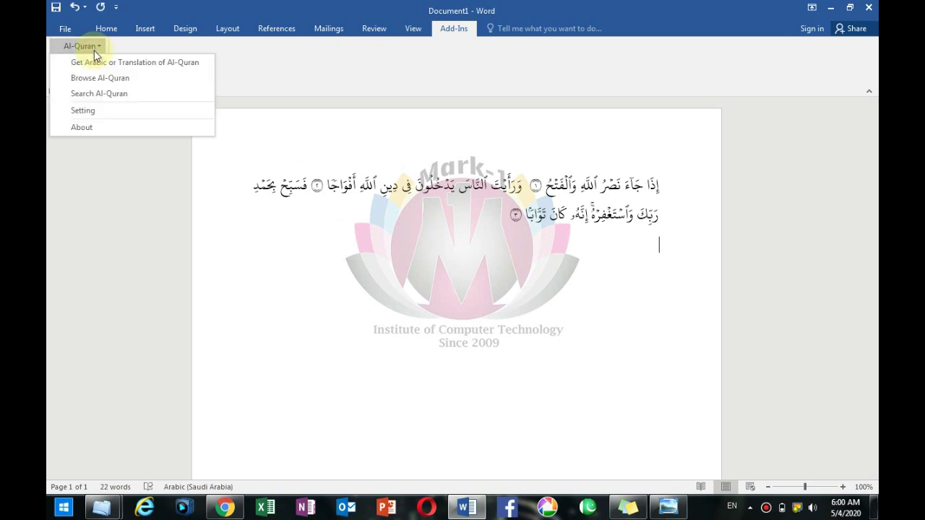
click(106, 63)
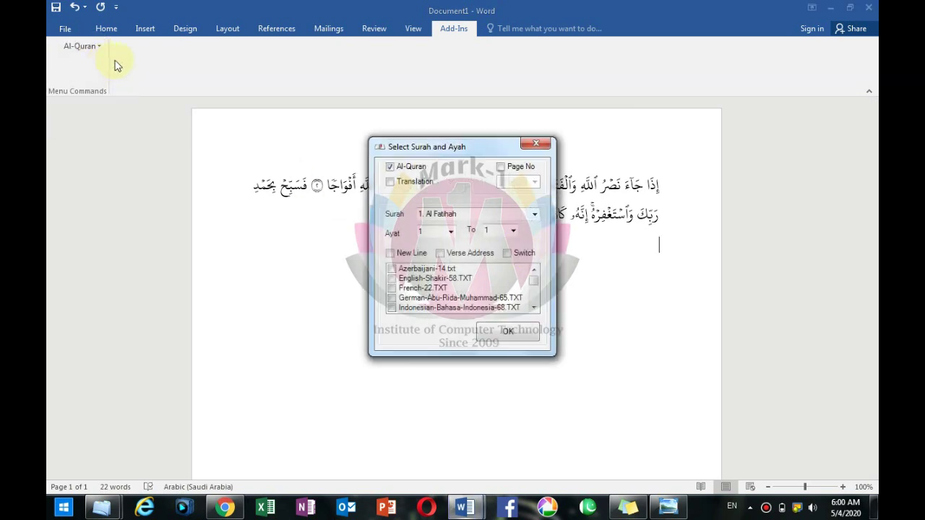
click(390, 169)
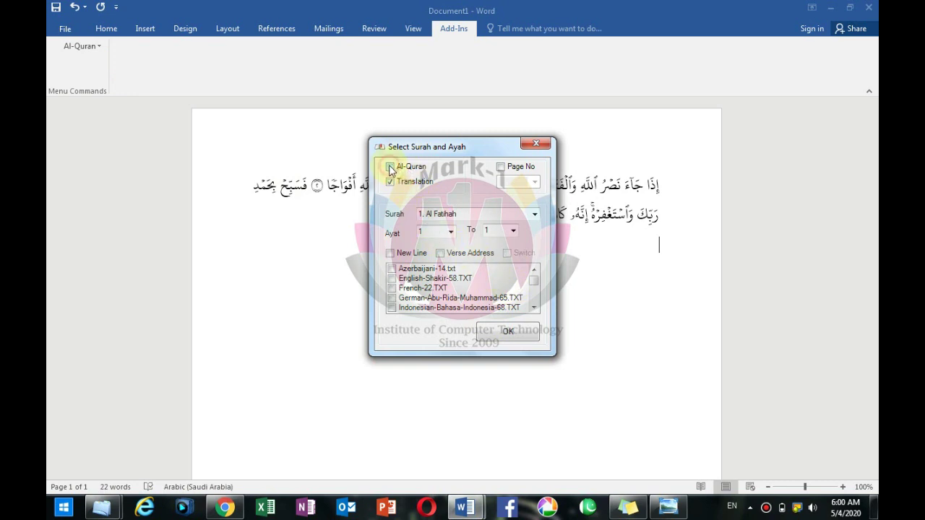
click(536, 215)
drag(534, 279, 525, 491)
click(506, 470)
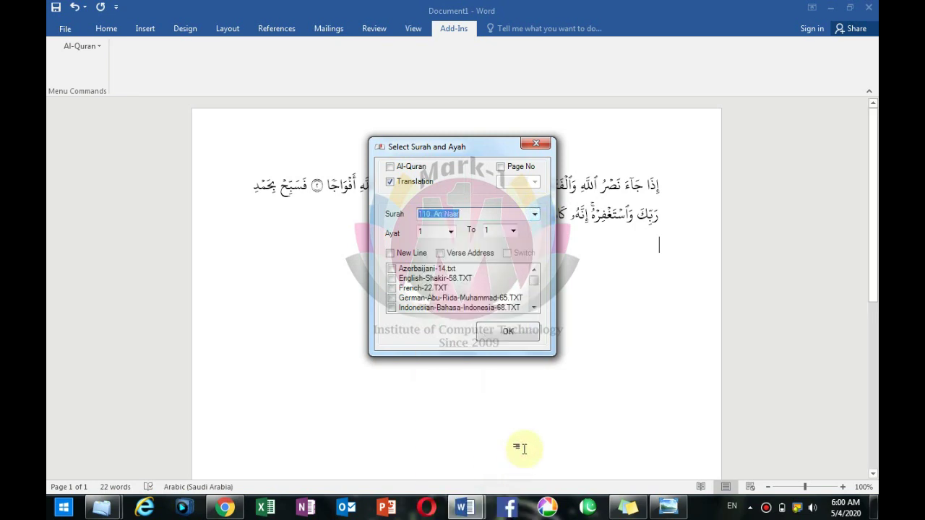
click(513, 230)
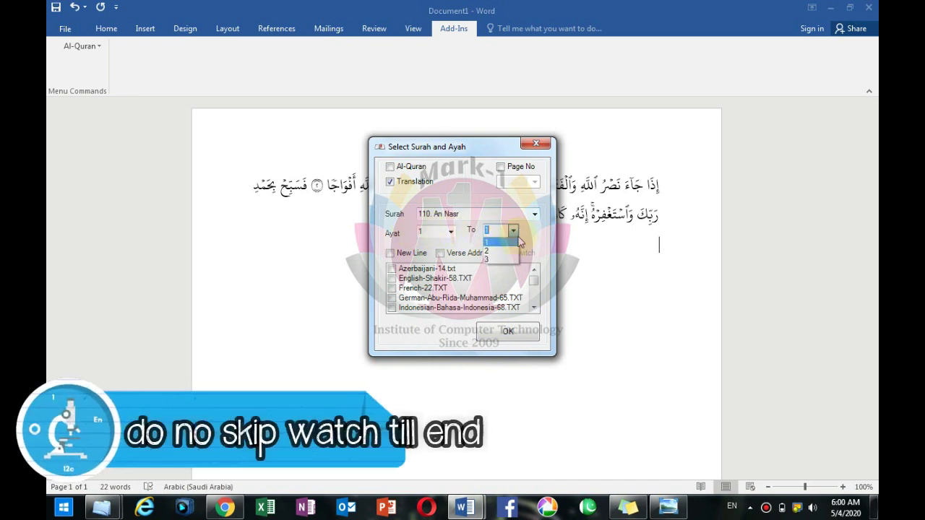
click(409, 257)
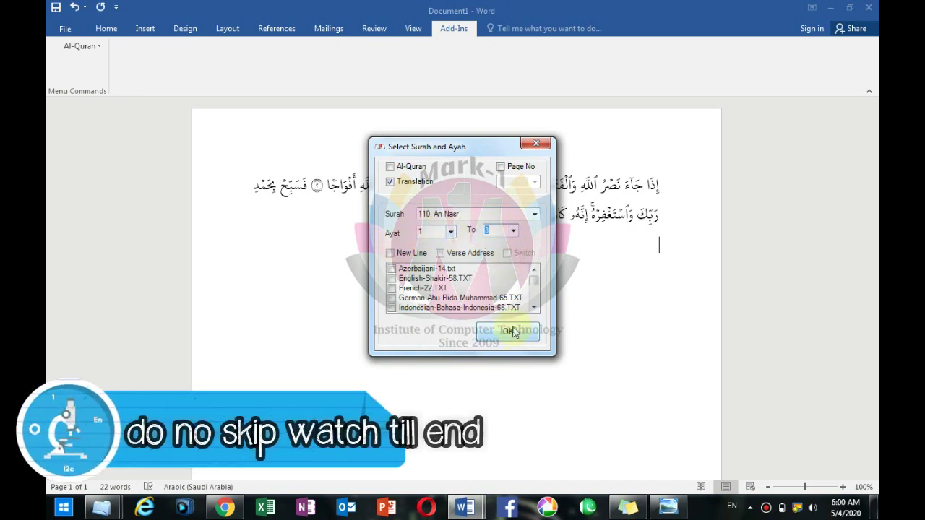
click(392, 279)
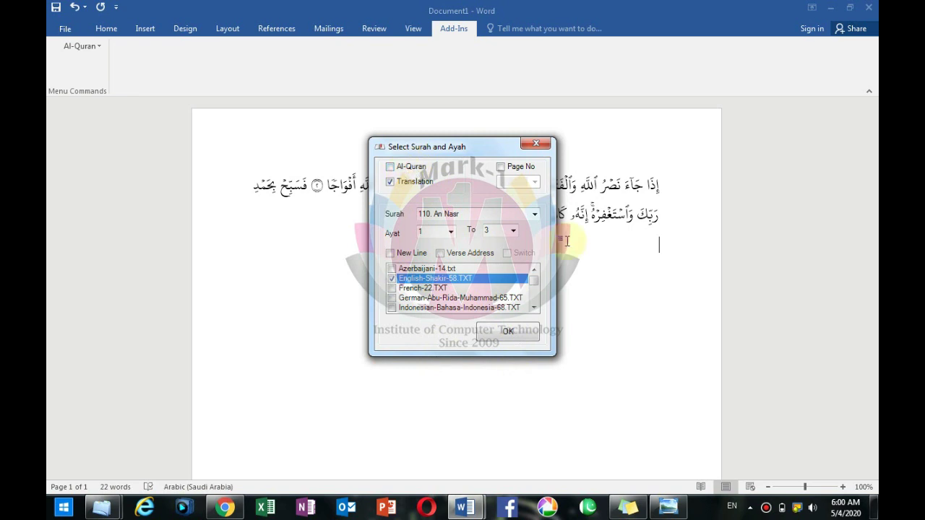
drag(471, 147, 724, 180)
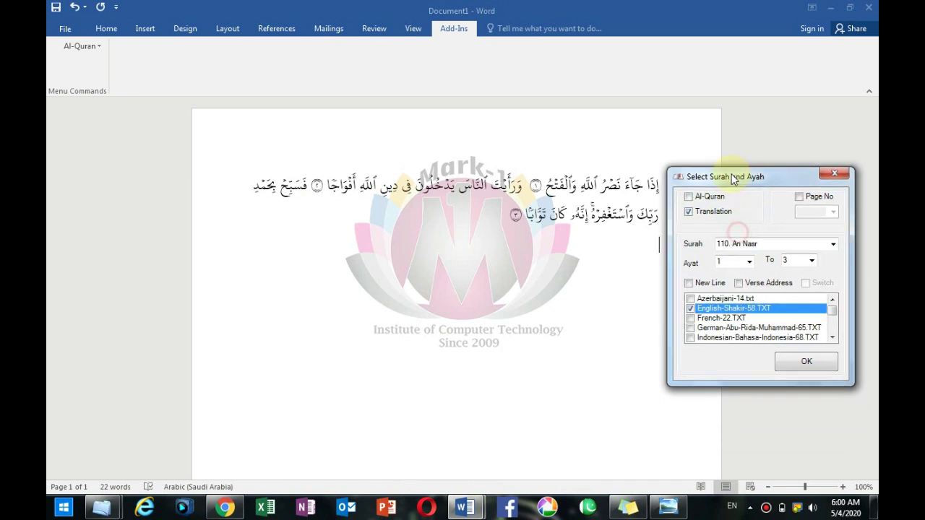
click(803, 363)
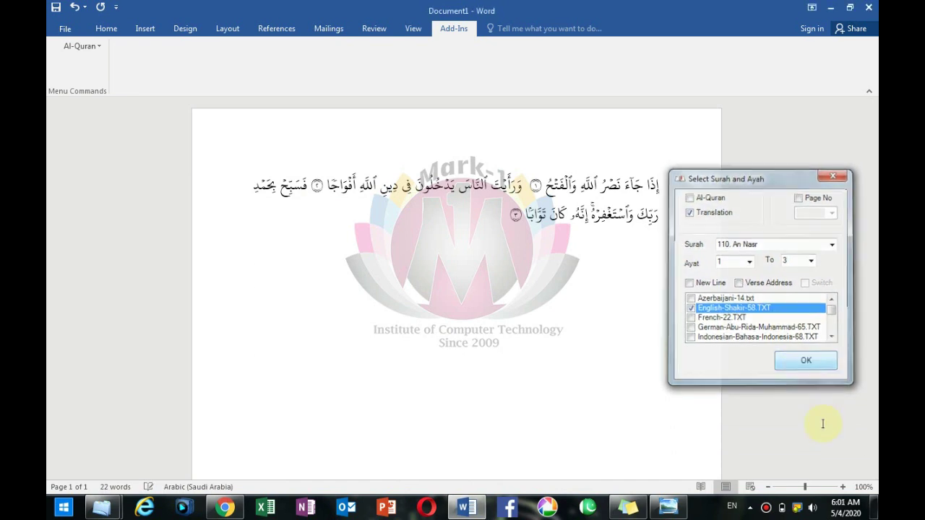
- Select the three inserted Urdu translation lines and check the add-in's font and default translation settings without changing them
click(237, 316)
drag(230, 349, 231, 378)
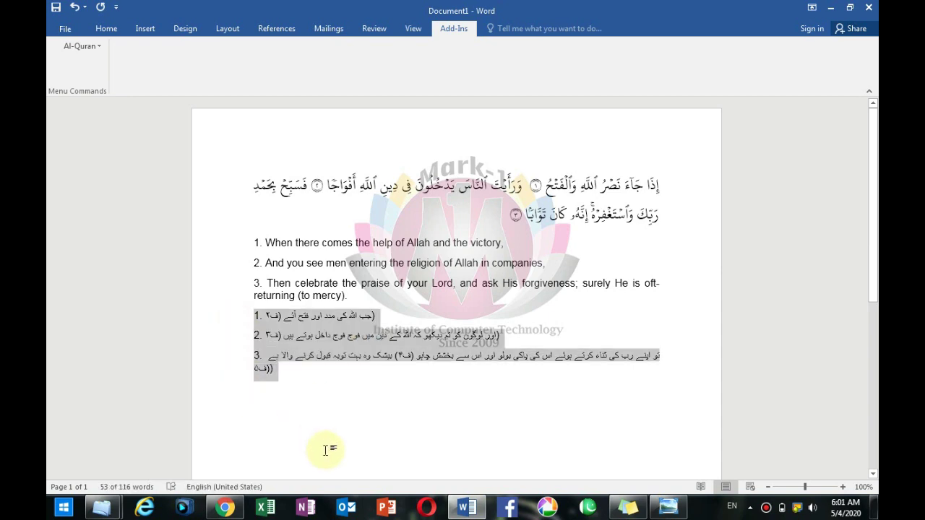
click(97, 47)
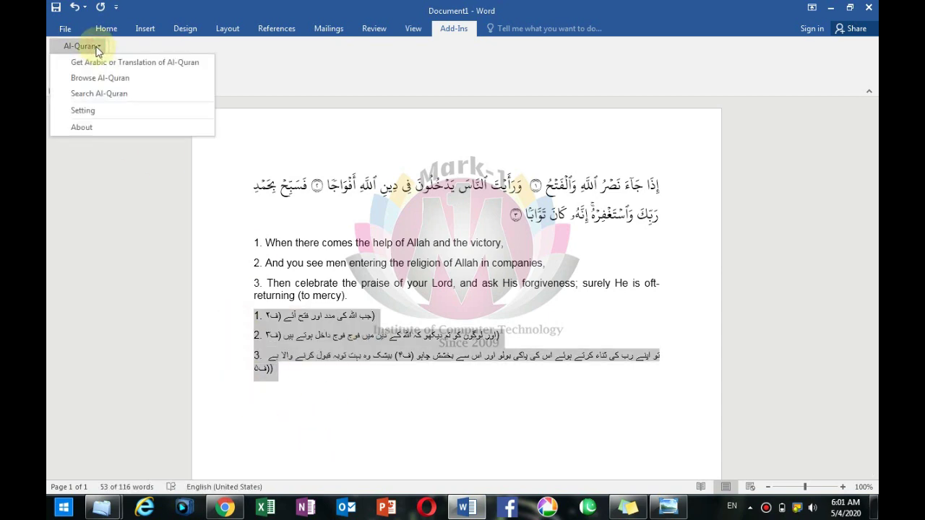
click(83, 111)
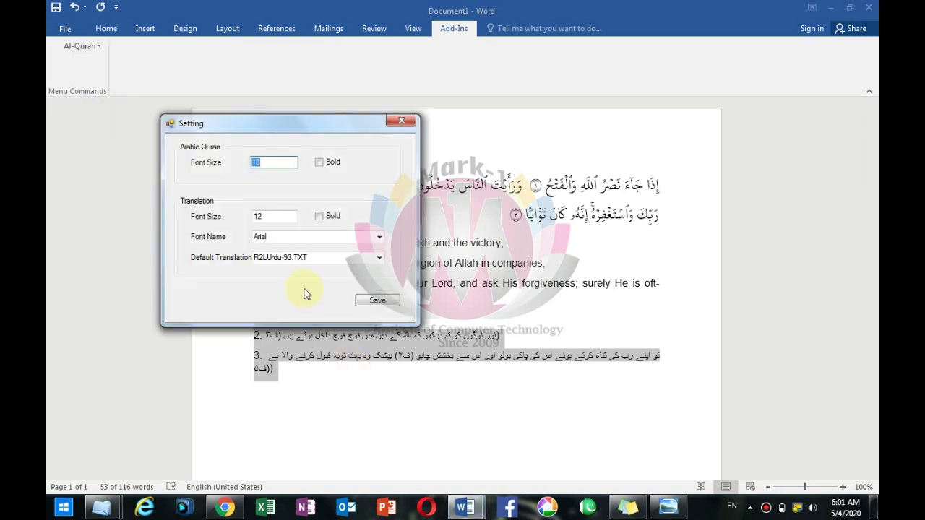
click(403, 127)
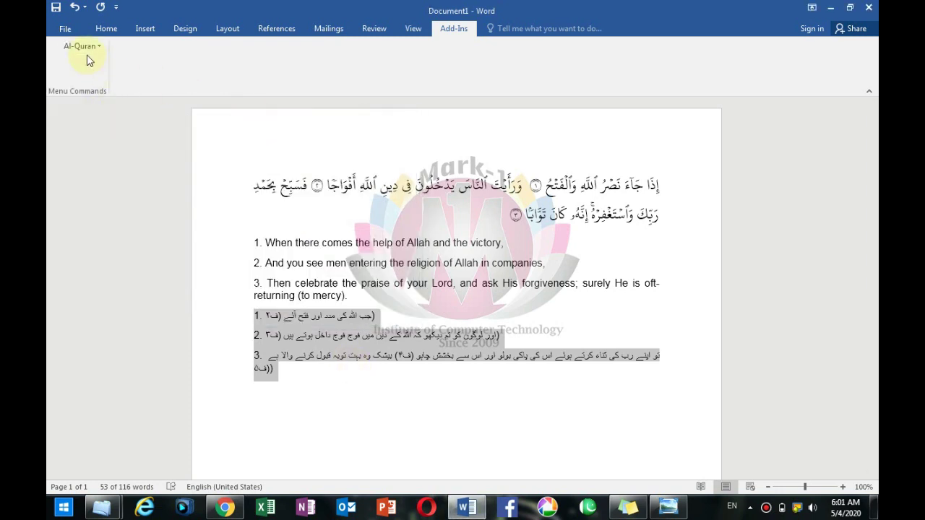
- Set up a new Quran insertion for translation only, with the R2LUrdu-93 translation deselected
click(88, 45)
click(107, 69)
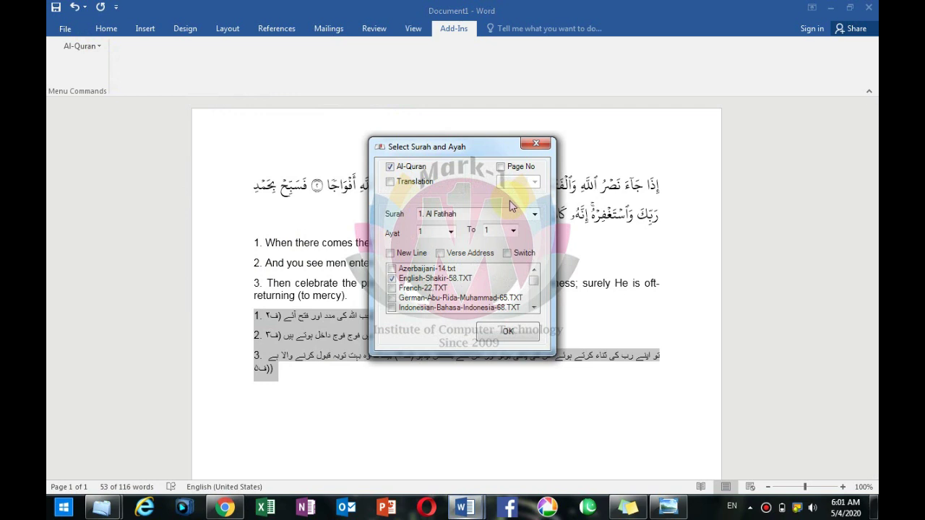
click(403, 171)
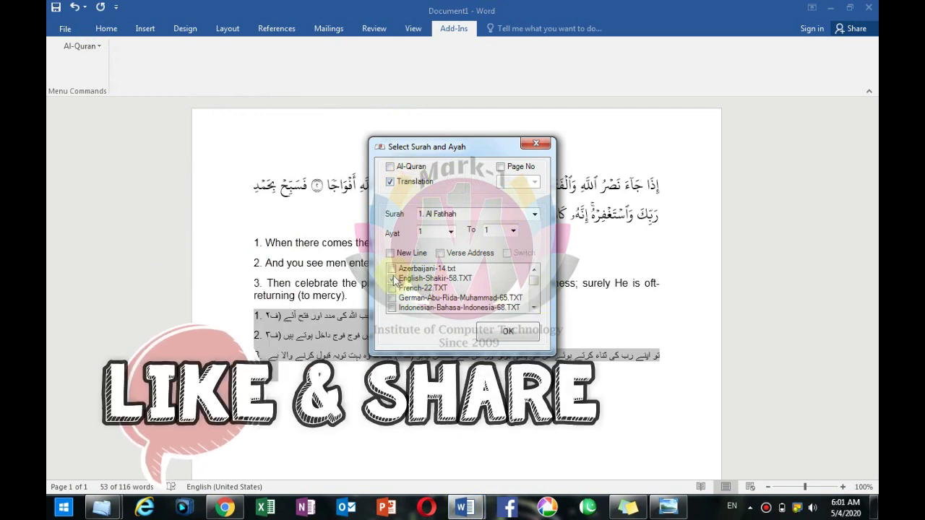
click(533, 308)
click(534, 308)
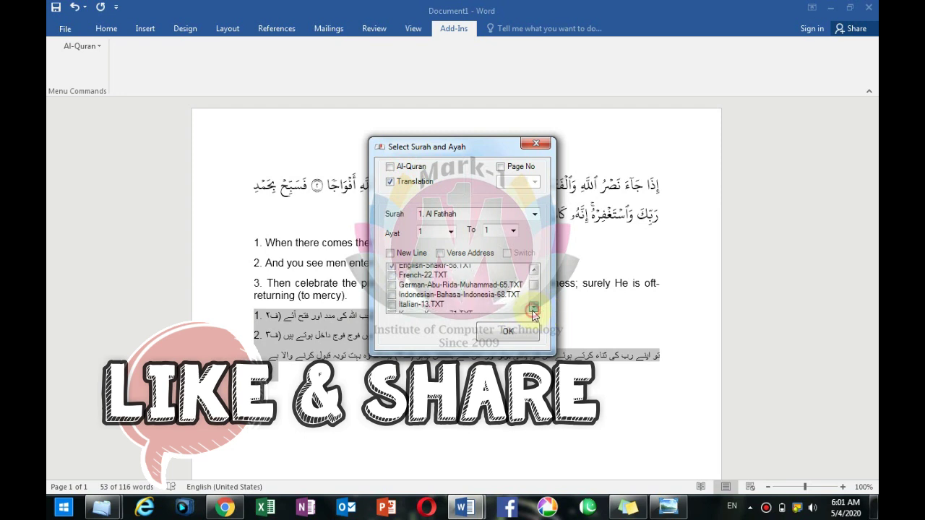
click(534, 308)
click(534, 308)
click(533, 308)
click(533, 308)
click(534, 307)
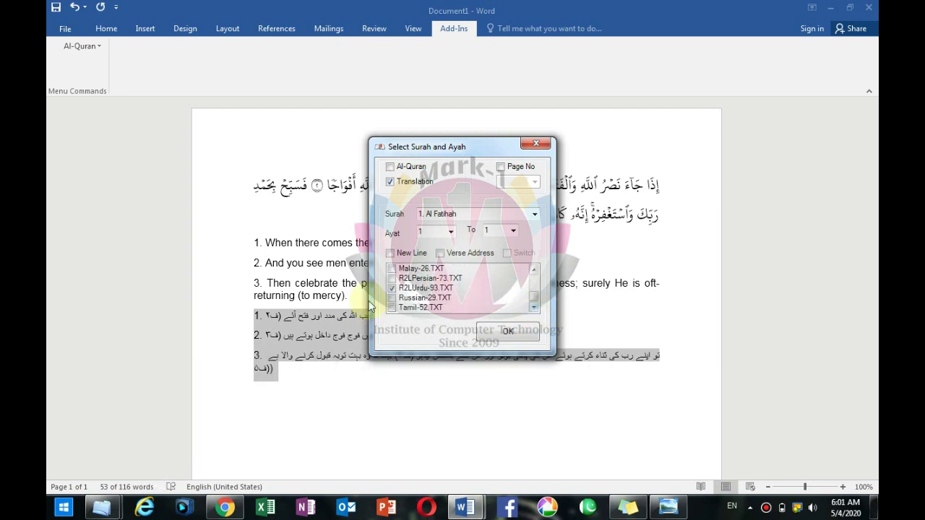
click(395, 289)
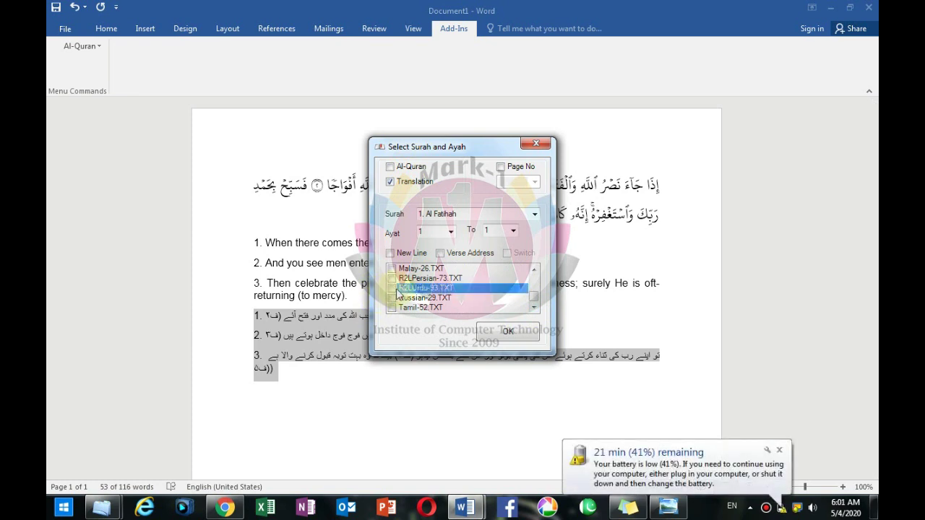
- Choose French-22 instead of English-Shakir-58 and insert ayah 1 of Surah Al Fatihah over the selected Urdu lines
click(533, 269)
click(533, 268)
click(533, 269)
click(533, 269)
click(533, 269)
click(534, 269)
click(533, 269)
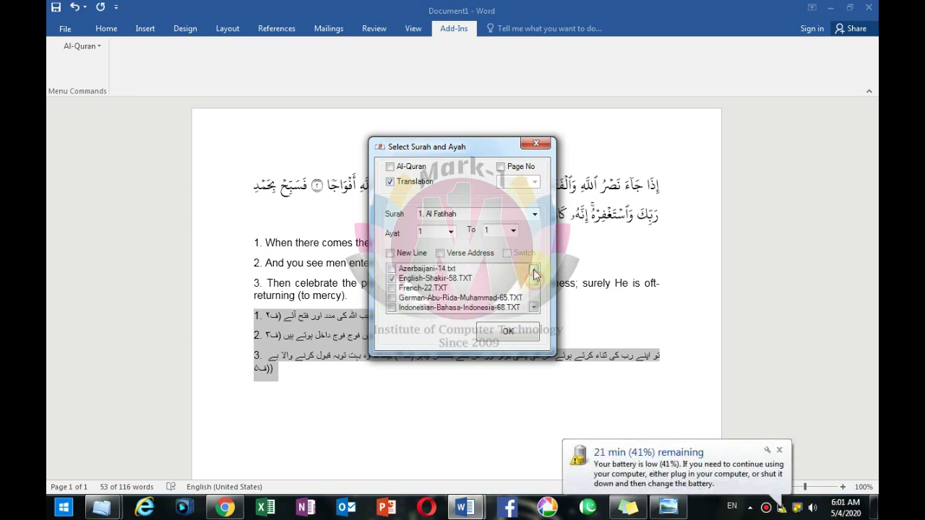
click(394, 281)
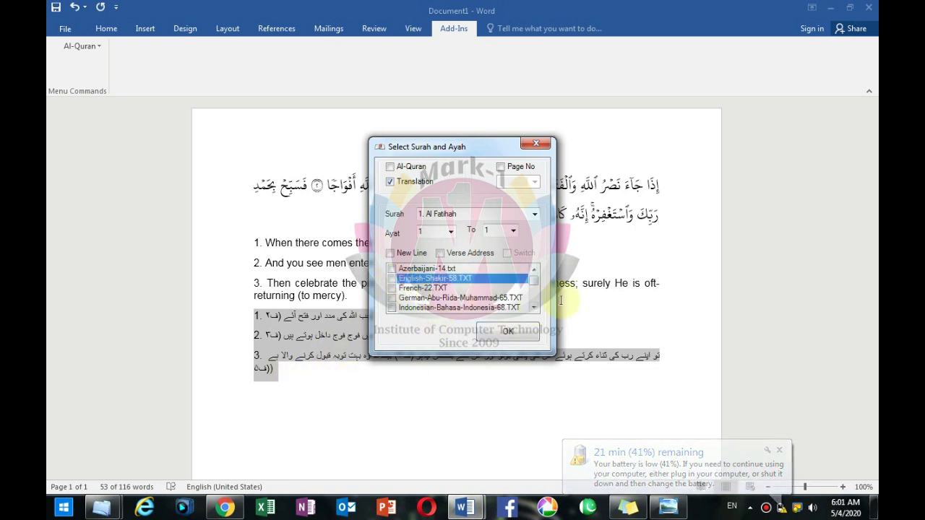
click(392, 287)
click(512, 332)
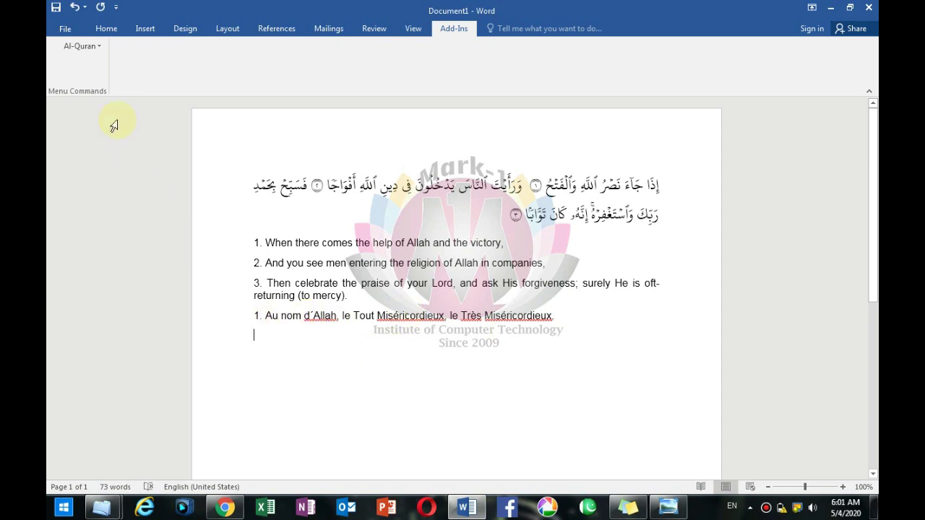
- Start another Quran insertion for Surah 1 Al Fatihah and set the range to ayat 1 to 7
click(82, 46)
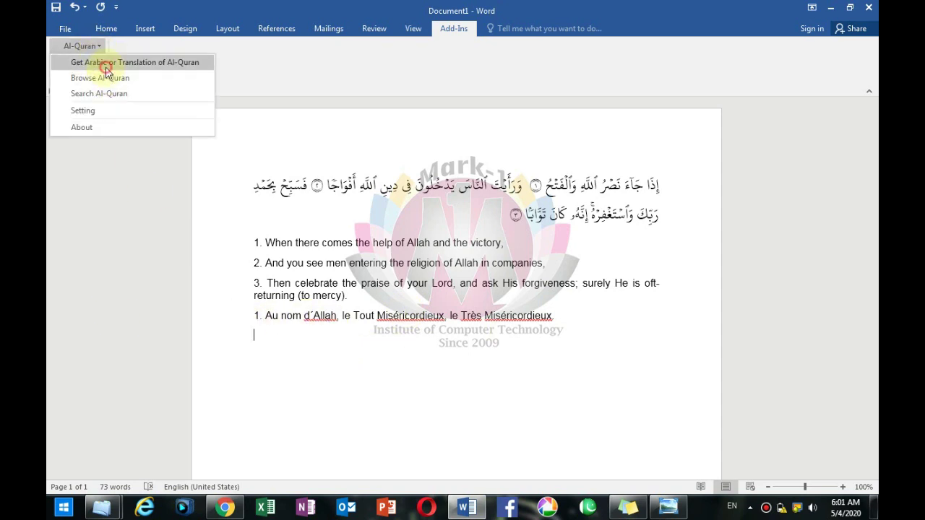
click(106, 63)
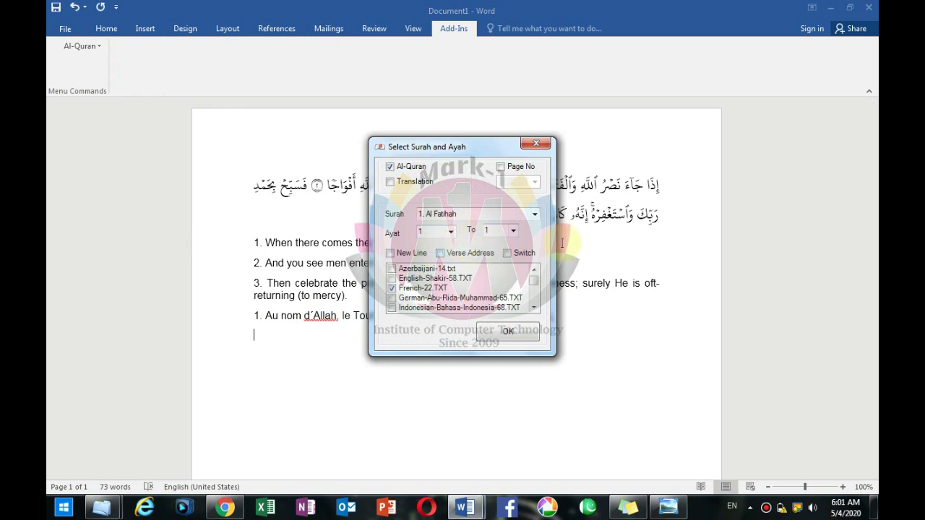
click(513, 230)
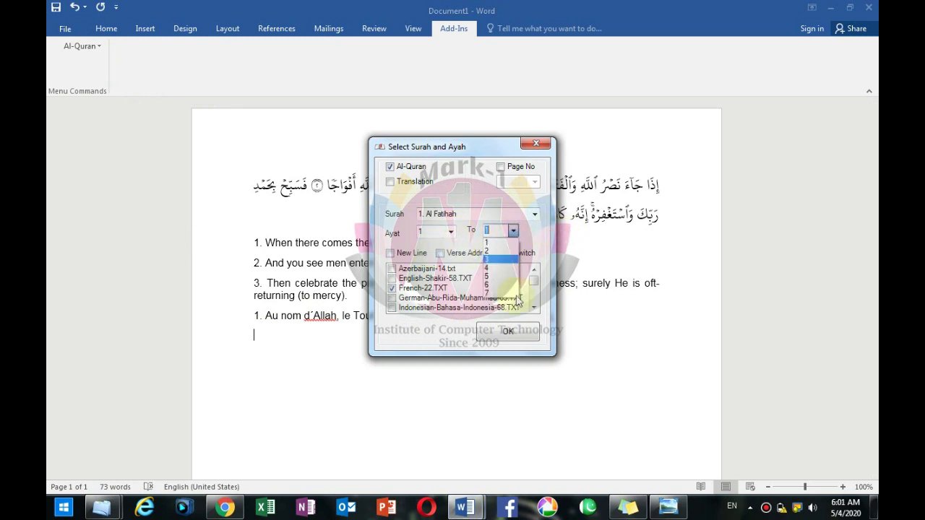
click(501, 304)
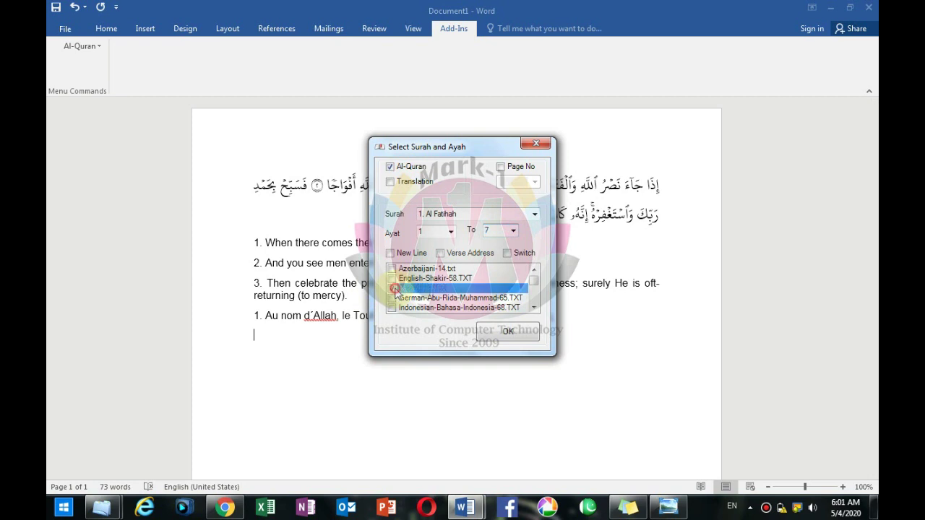
- Choose Tamil-52 instead of French-22 and insert only the translation, without the Arabic text, below the French line
drag(534, 282, 534, 318)
click(391, 307)
click(392, 287)
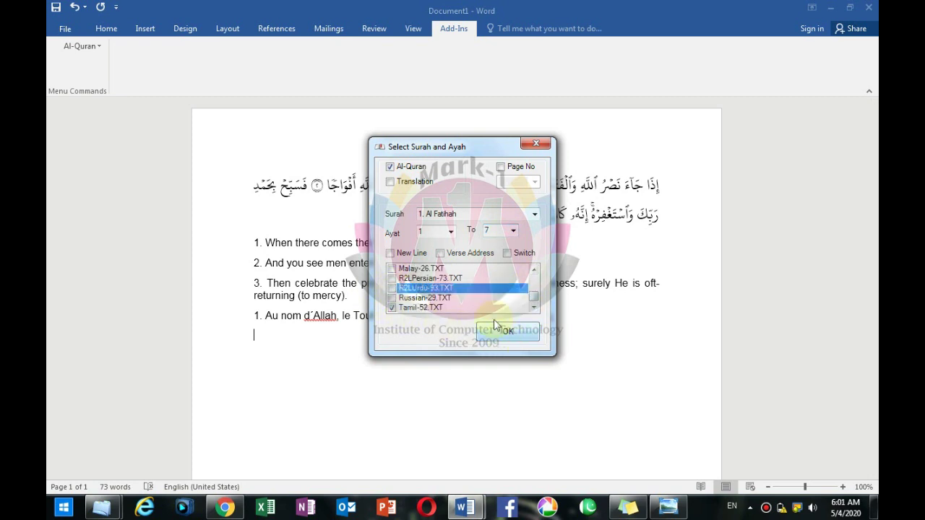
click(390, 181)
click(390, 166)
click(516, 331)
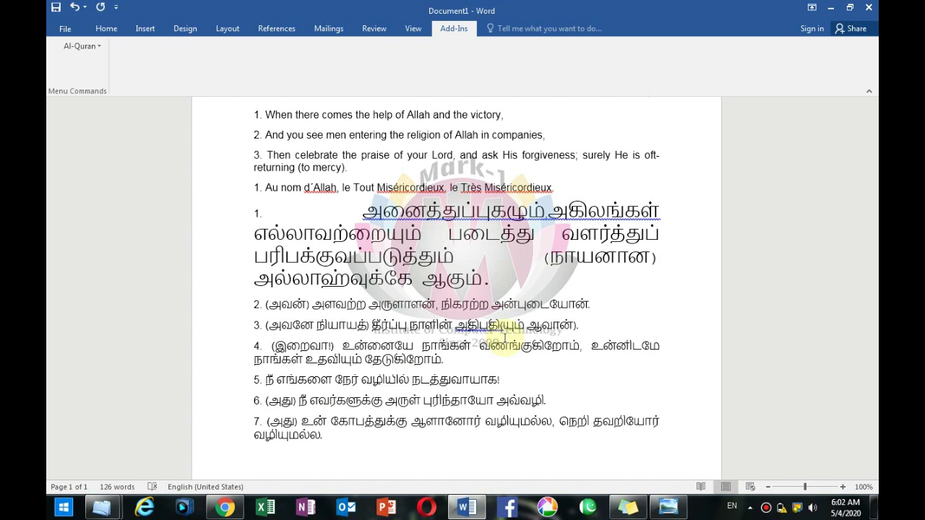
- Place the text cursor at the end of the seventh Tamil verse
click(394, 443)
scroll(394, 443, down, 1)
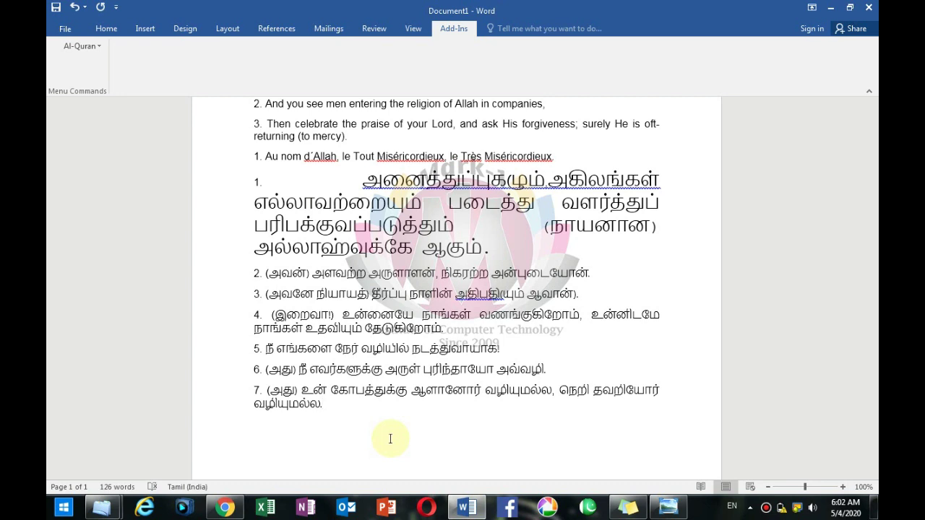
key(Return)
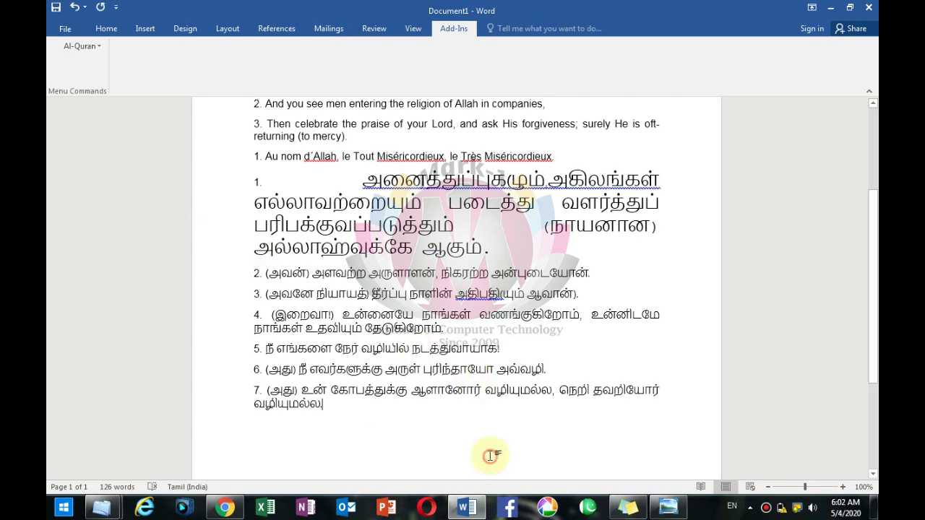